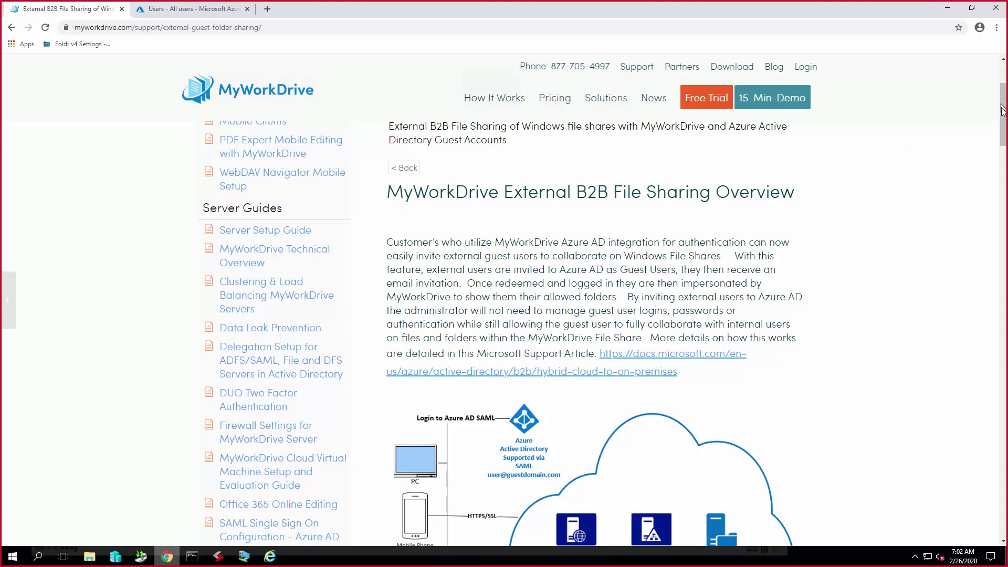
- Scroll the External B2B File Sharing Overview article to read about guest folder sharing
left_click_drag(1003, 111, 1003, 128)
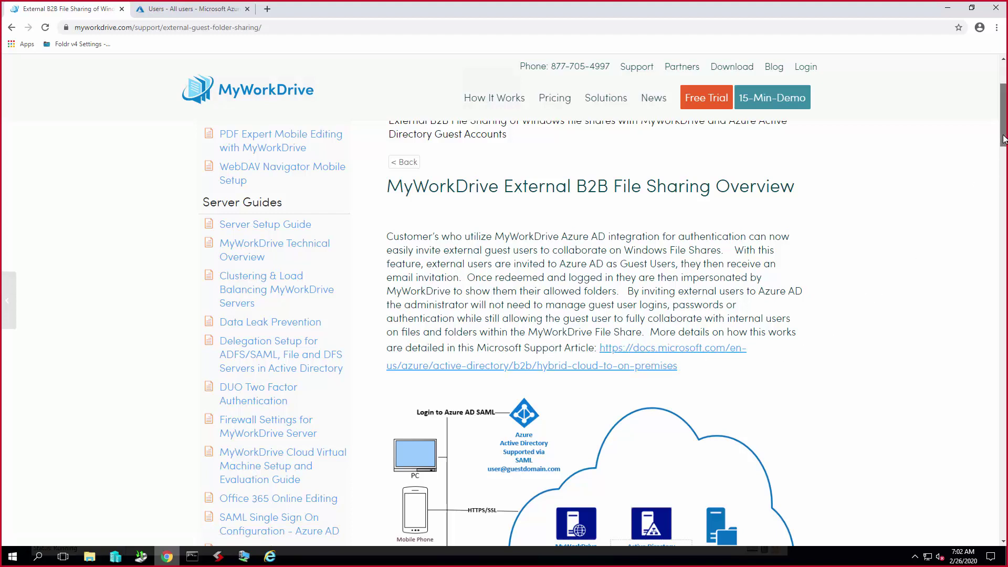
left_click_drag(1003, 139, 1003, 179)
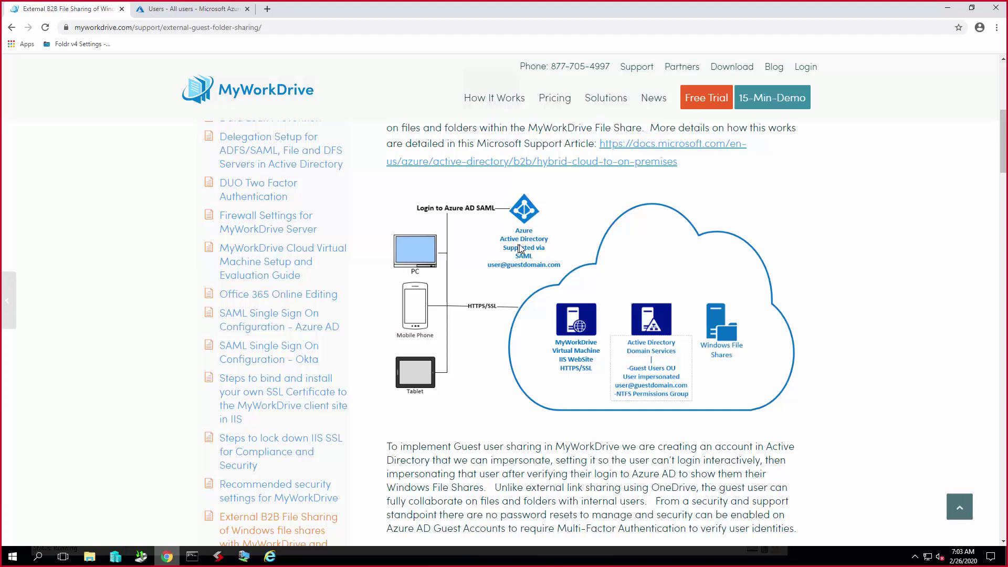
scroll(854, 353, "down", 4)
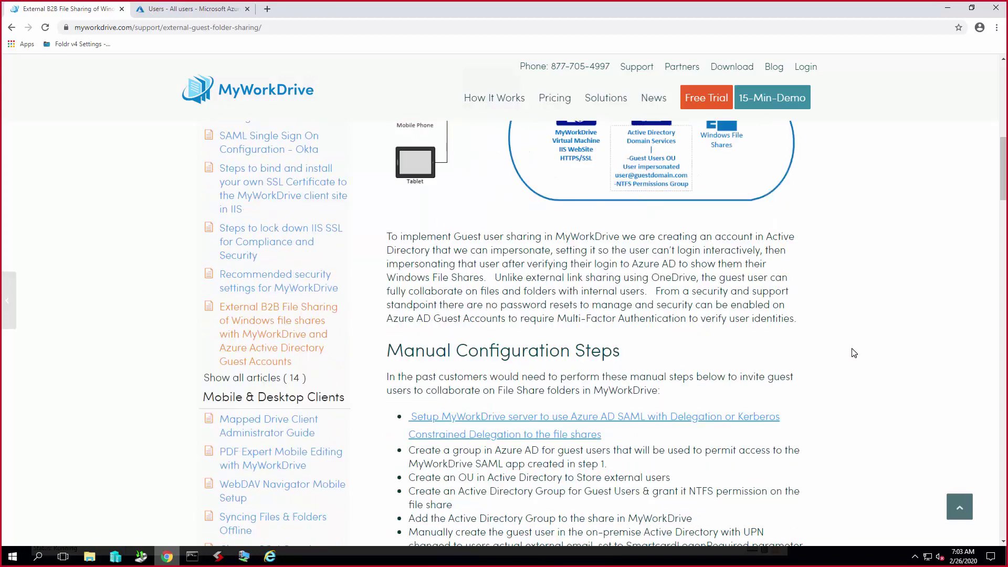
scroll(854, 353, "down", 4)
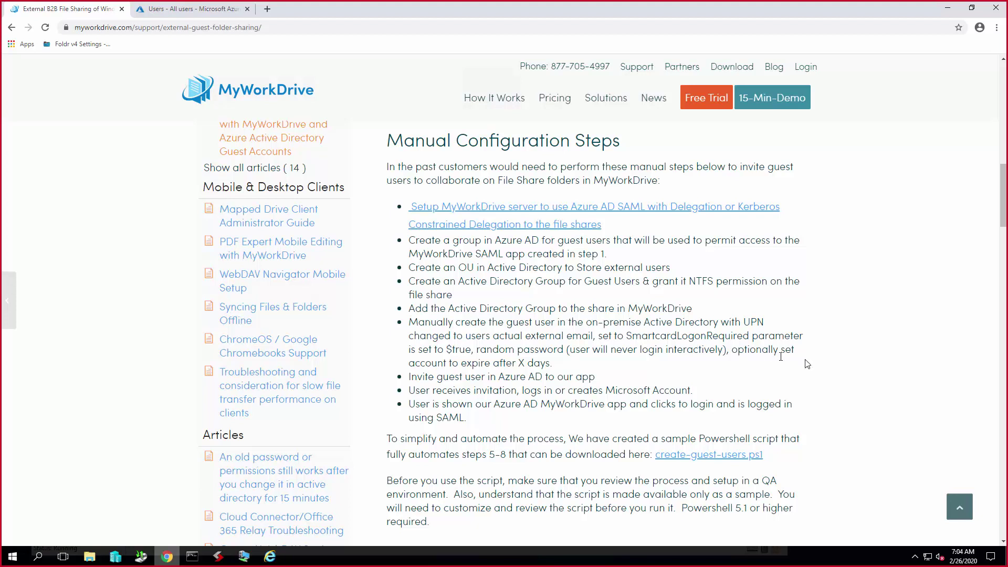
scroll(844, 370, "down", 3)
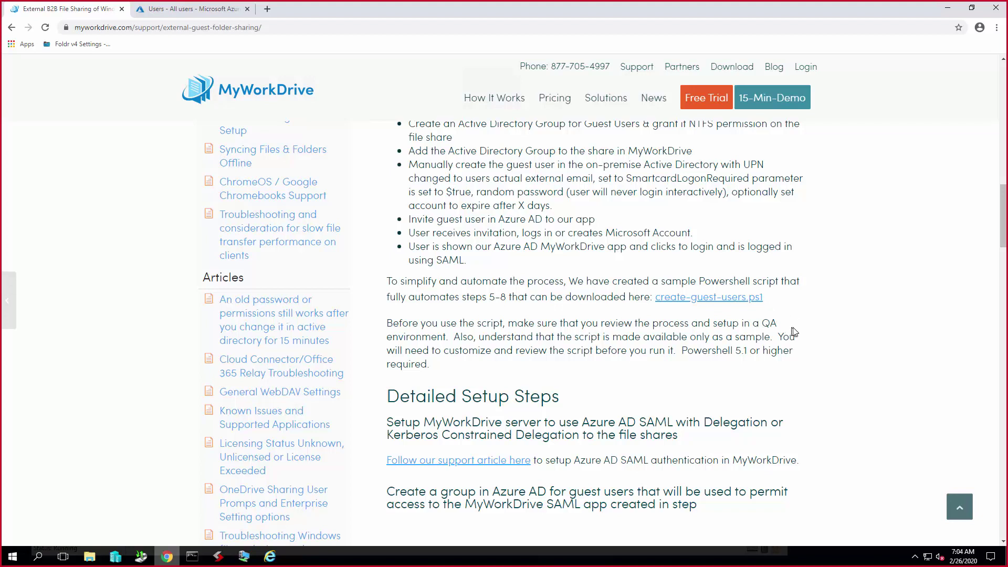
scroll(825, 330, "down", 4)
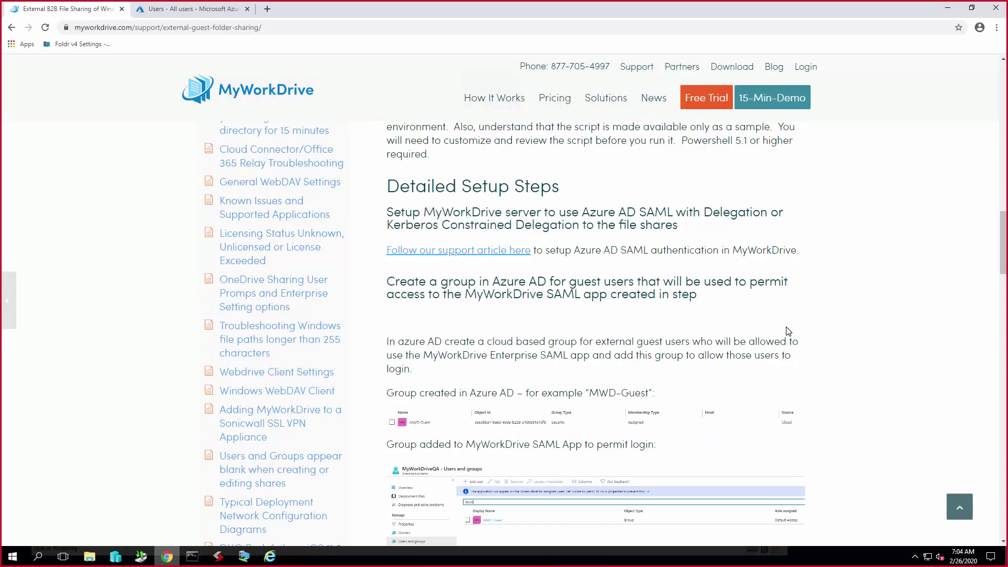
scroll(787, 330, "down", 9)
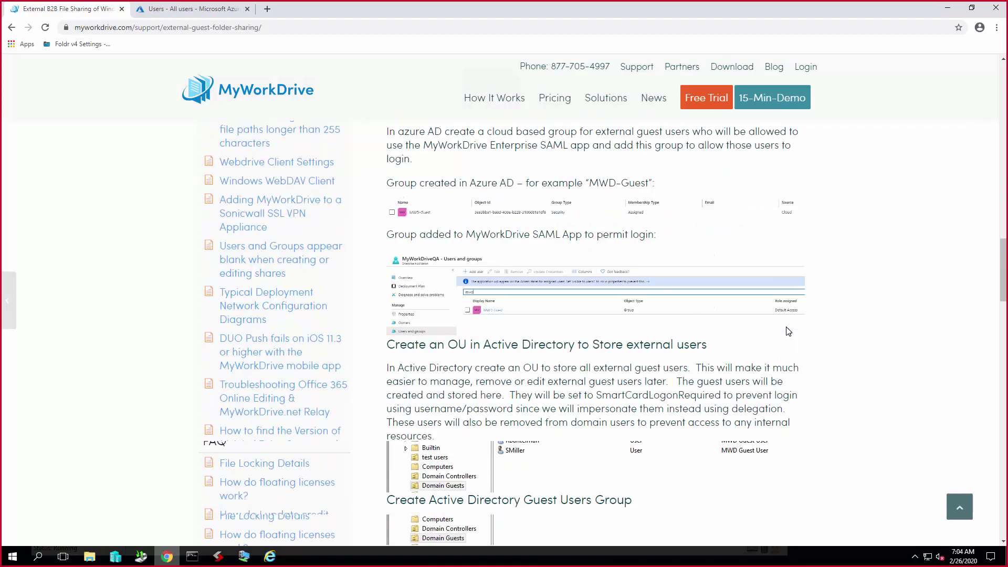
scroll(787, 331, "down", 12)
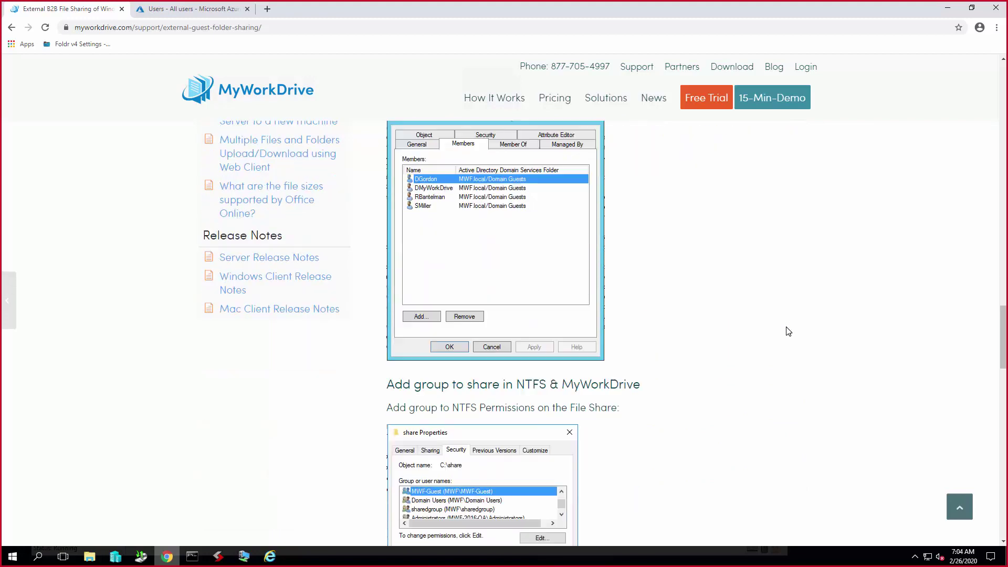
scroll(788, 330, "down", 11)
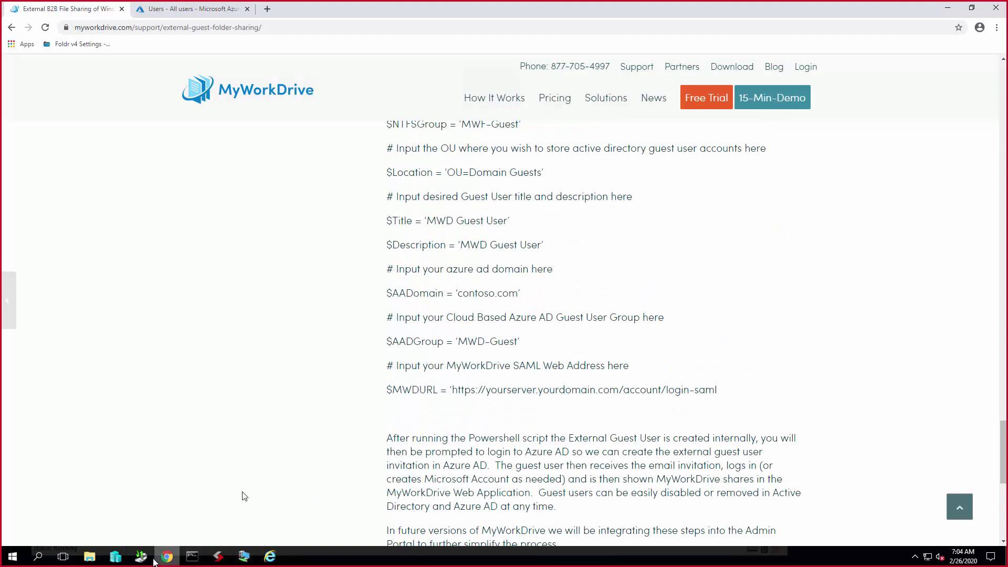
left_click(948, 11)
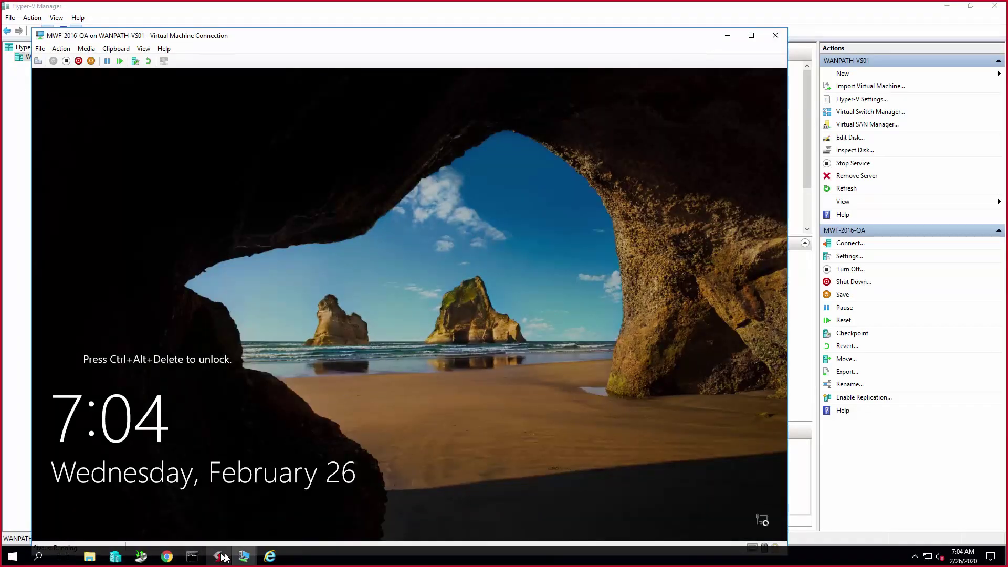
left_click(245, 557)
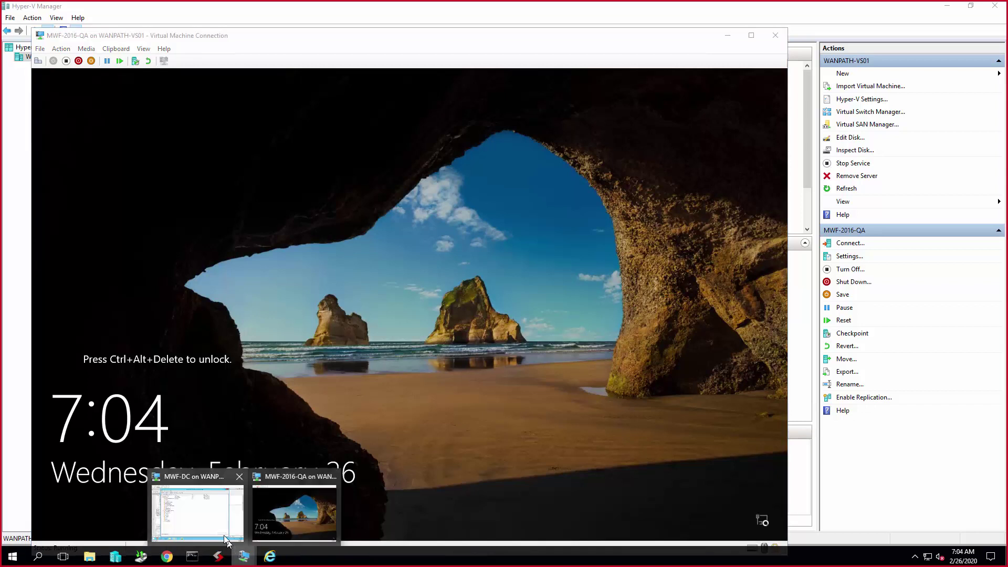
left_click(213, 525)
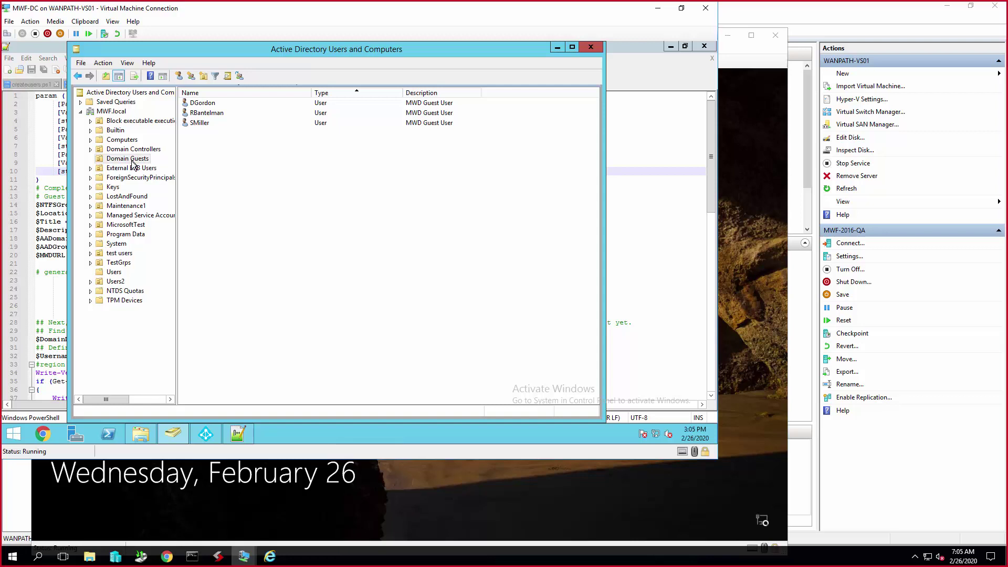
mouse_move(140, 433)
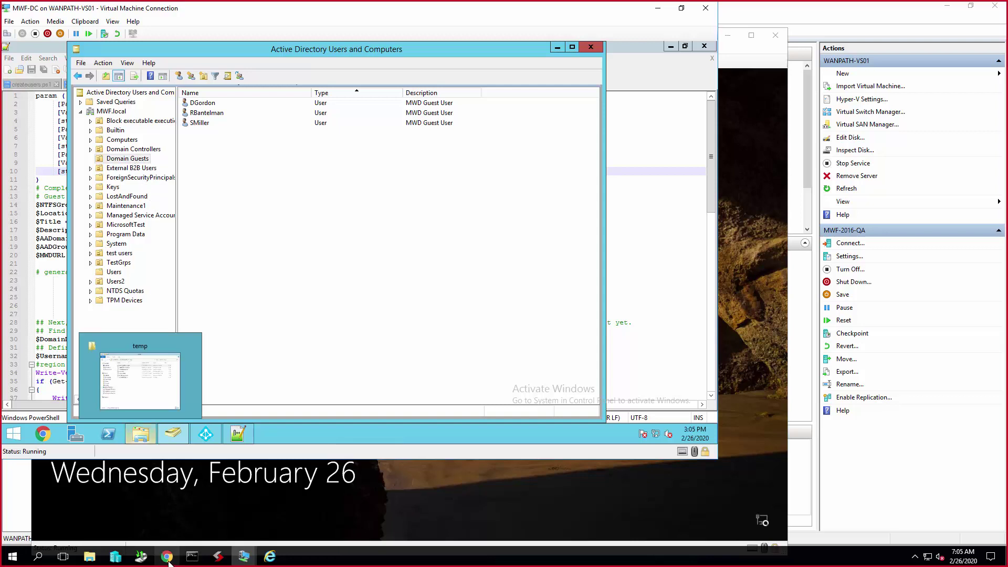
left_click(166, 559)
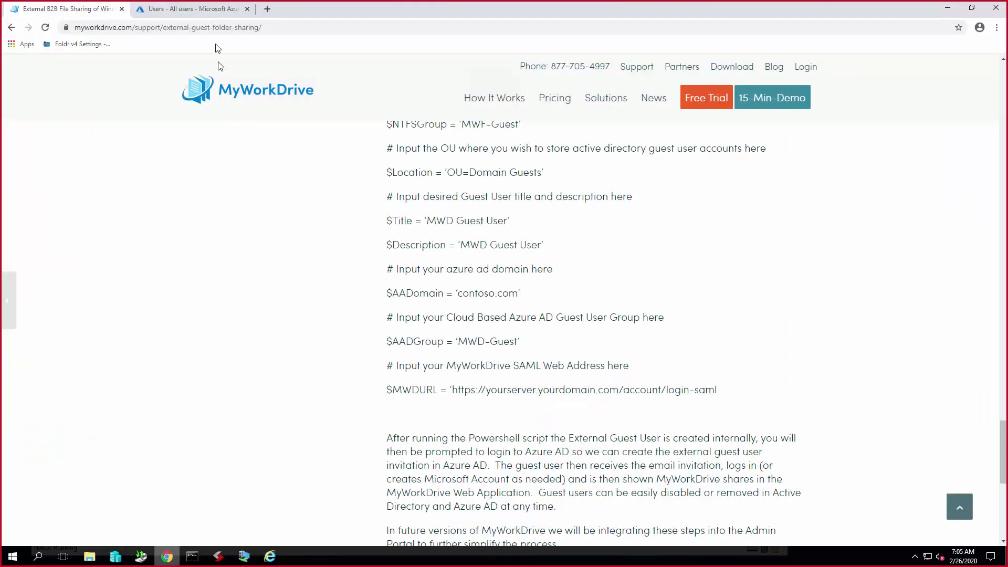
- In the Azure tab, filter the directory's groups on 'mwd' to reveal the MWD-Guest group
left_click(208, 10)
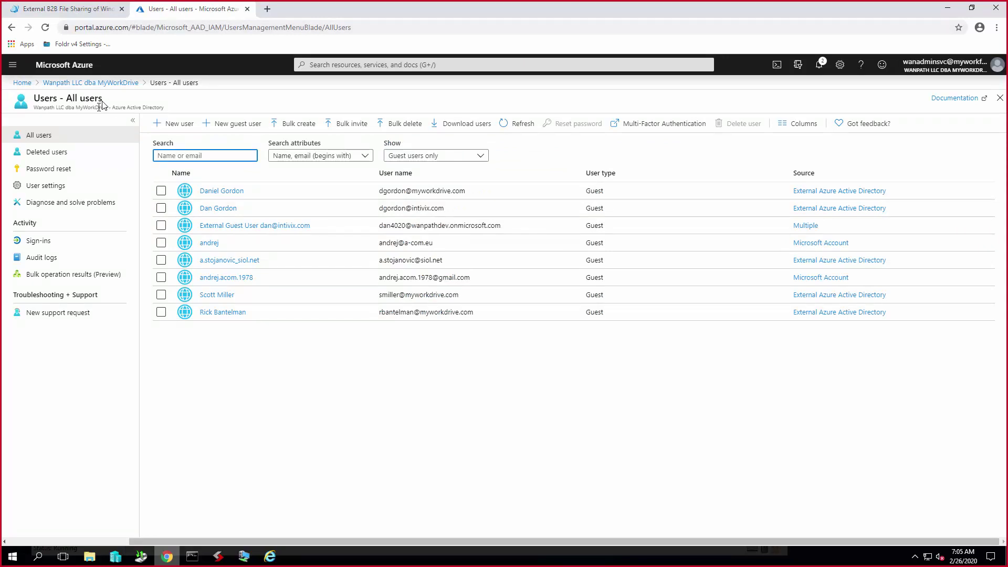
left_click(123, 82)
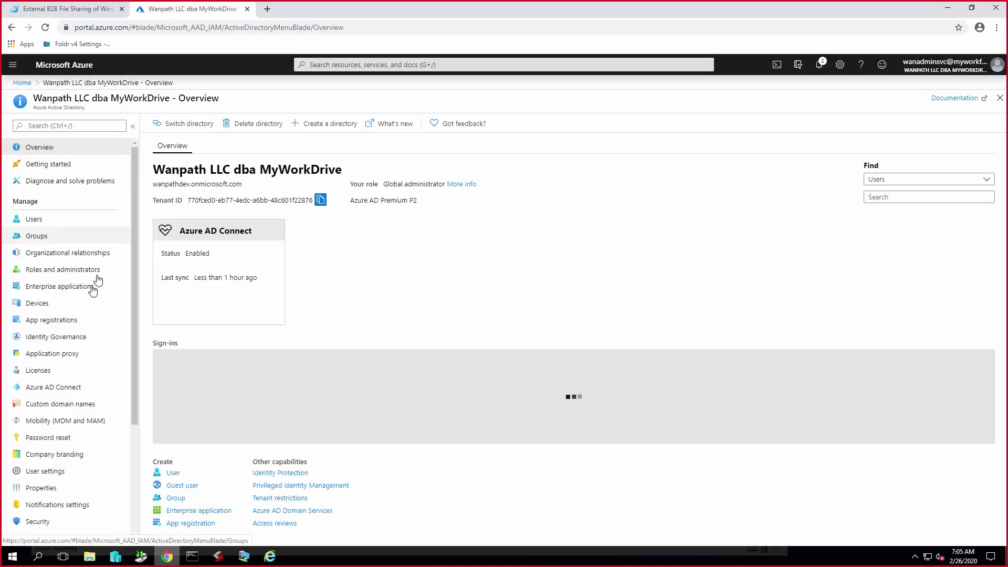
left_click(44, 243)
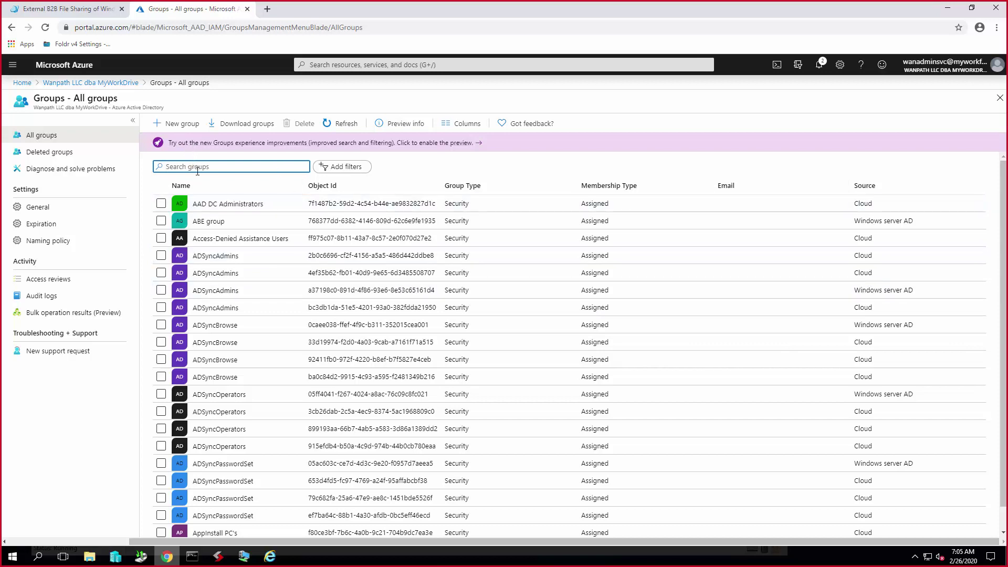
type("mwd")
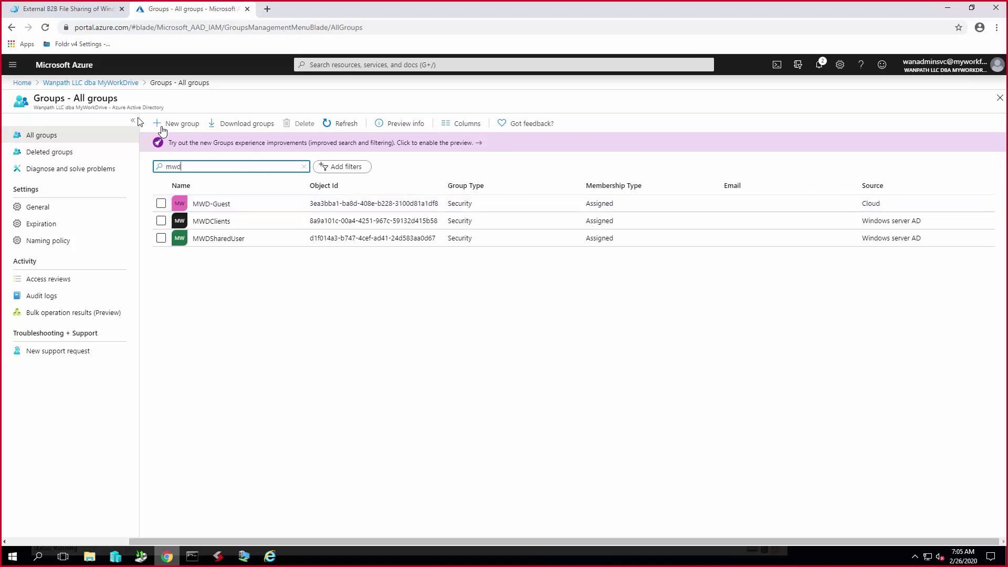
left_click(14, 70)
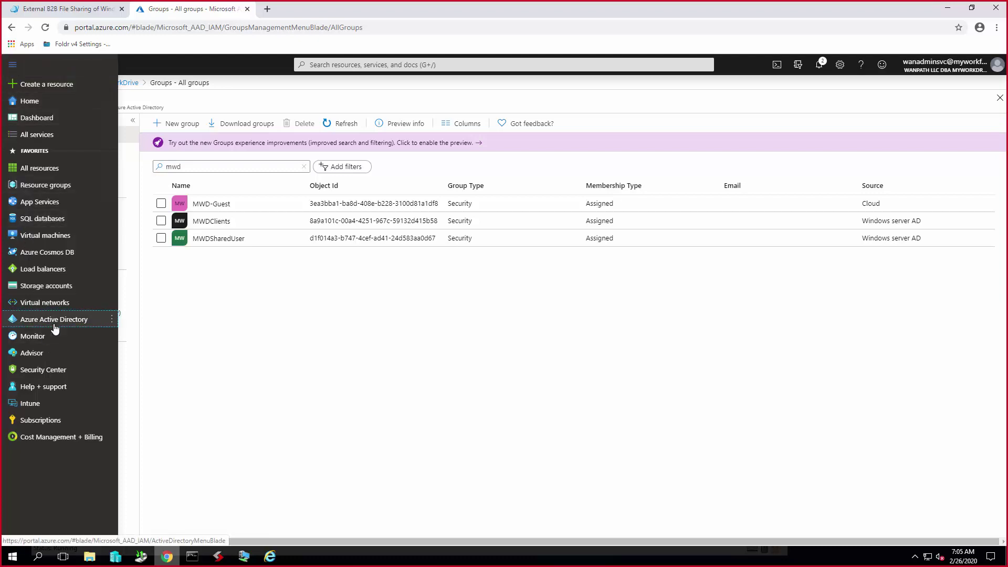
- Open Azure Active Directory's Enterprise applications and scroll to the MyWorkDrive entries
left_click(57, 321)
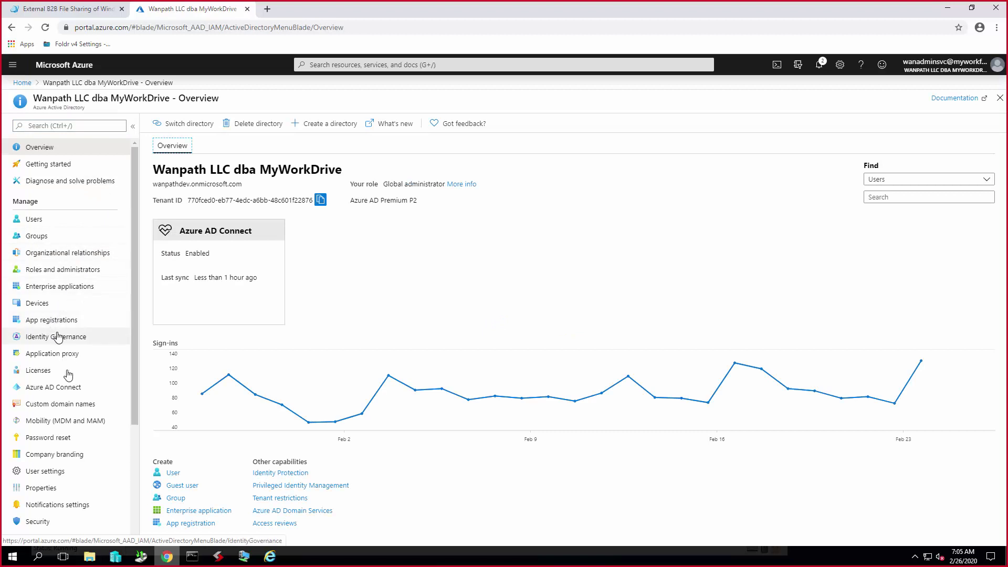
left_click(77, 290)
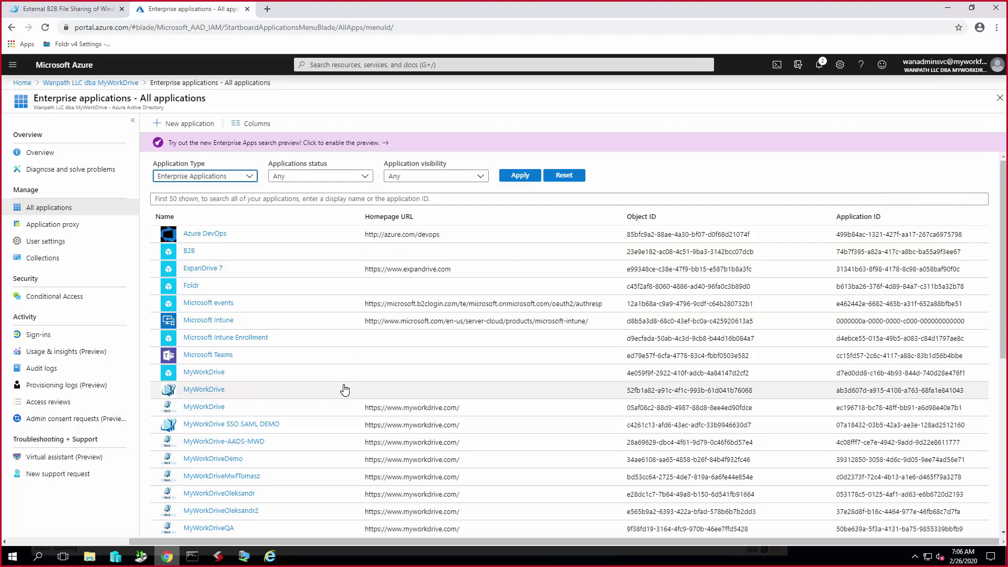
scroll(345, 389, "down", 3)
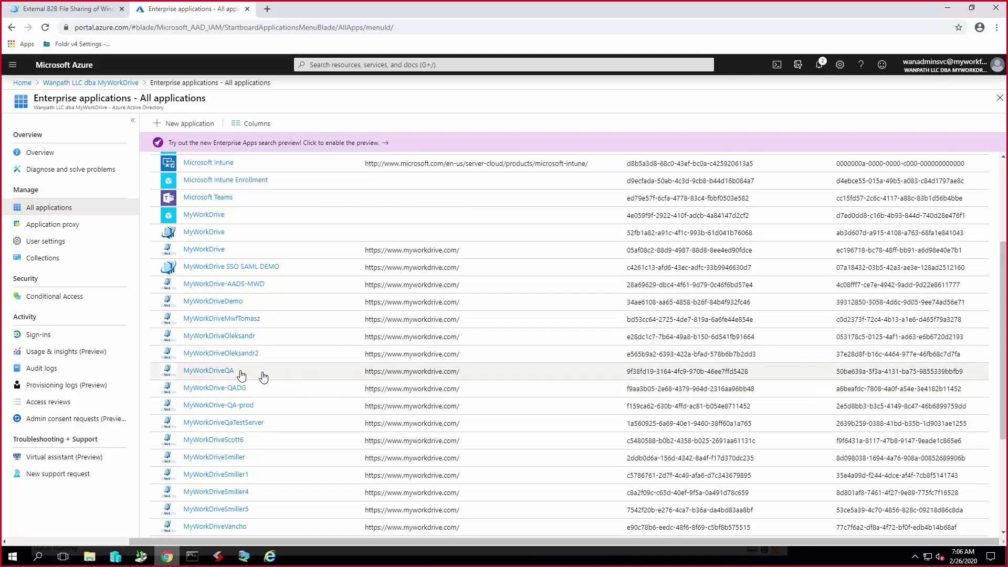
- Show MyWorkDriveQA's assigned users and groups, where MWD-Guest has Default Access
left_click(206, 373)
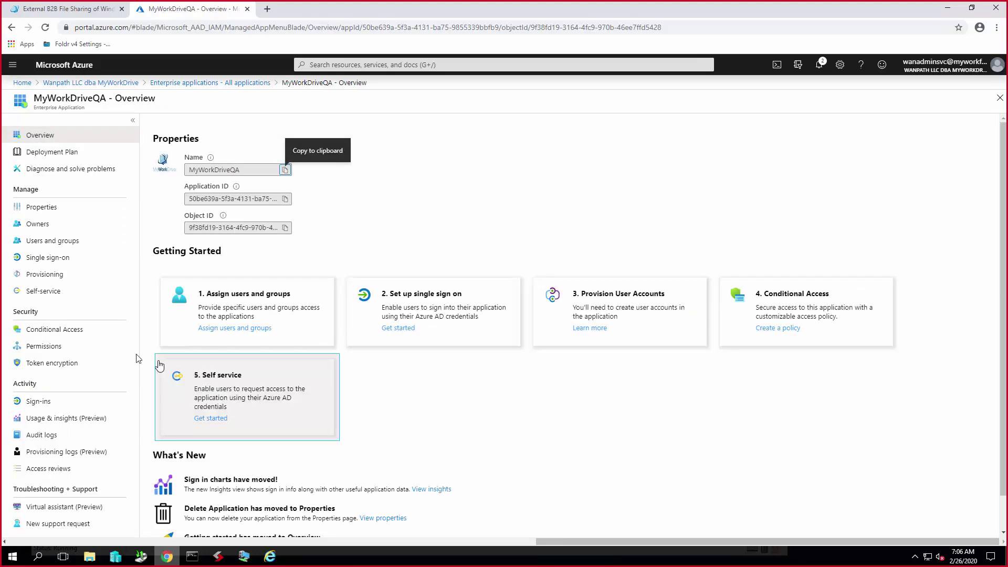
left_click(56, 242)
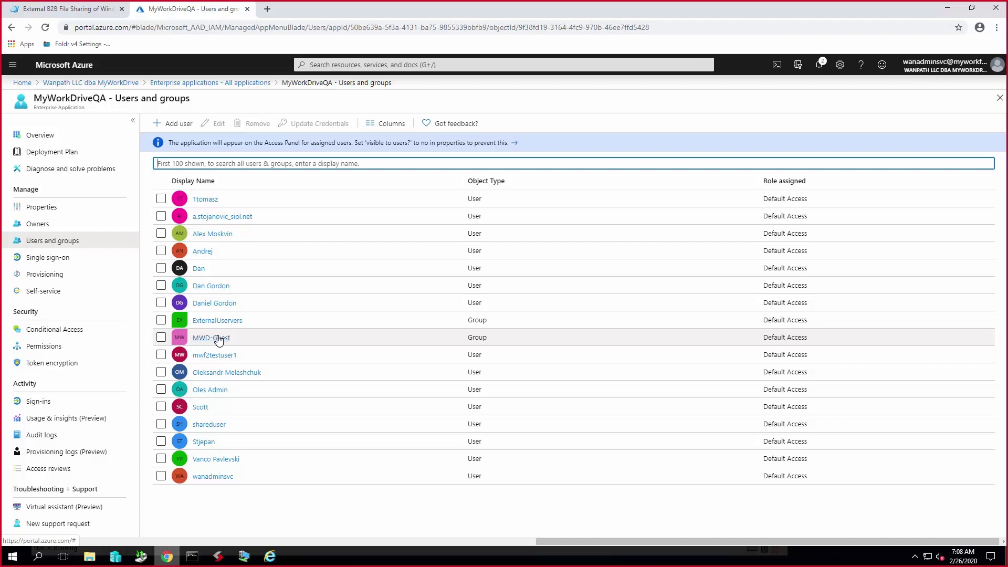
- Glance back at the guest-sharing article, then return to MyWorkDriveQA's Users and groups assignments
left_click(86, 15)
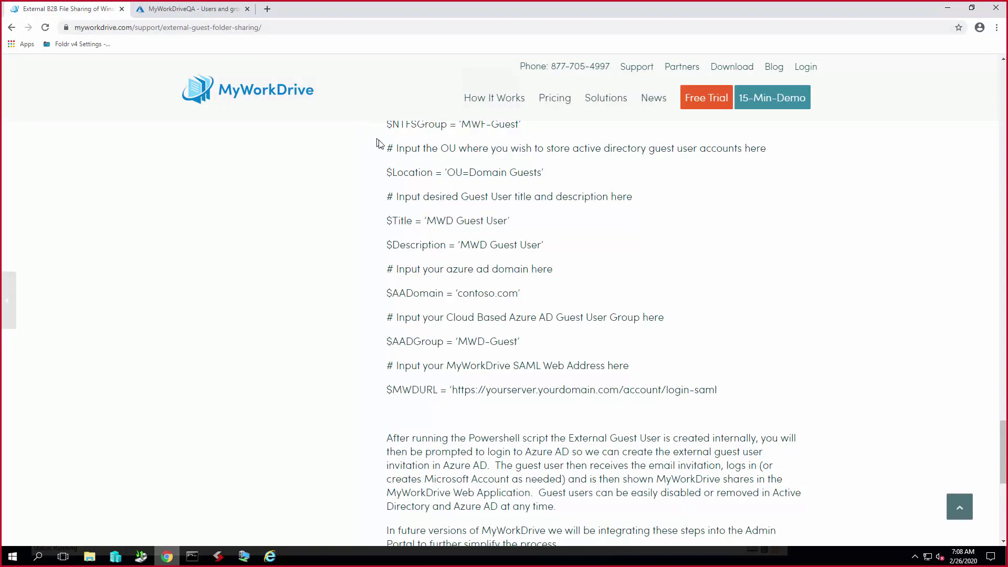
scroll(406, 225, "up", 20)
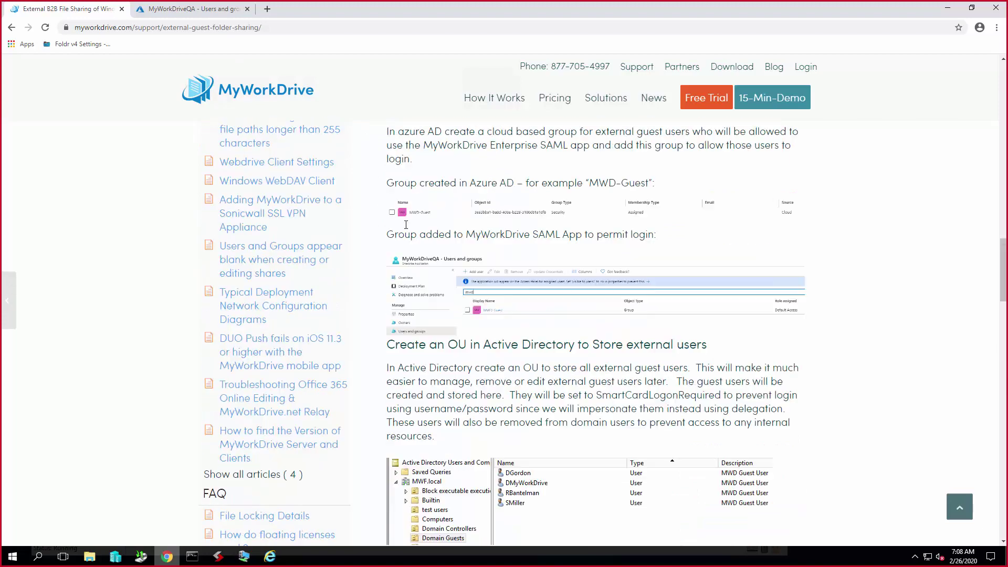
scroll(406, 224, "up", 10)
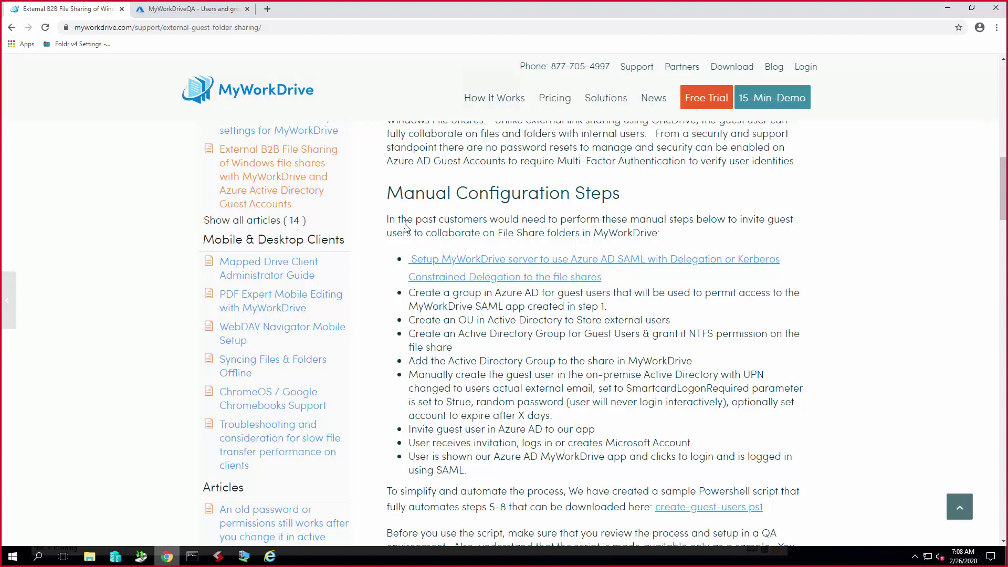
left_click(177, 16)
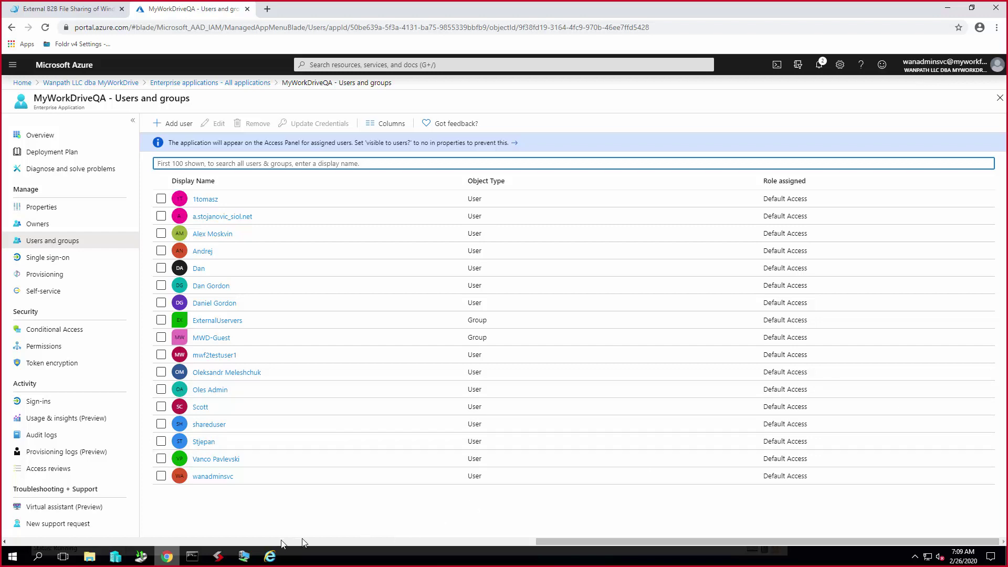
- On the MWF-DC domain controller, search MWF.local for 'mwf-guest' to locate the MWF-Guest group
left_click(243, 556)
left_click(213, 526)
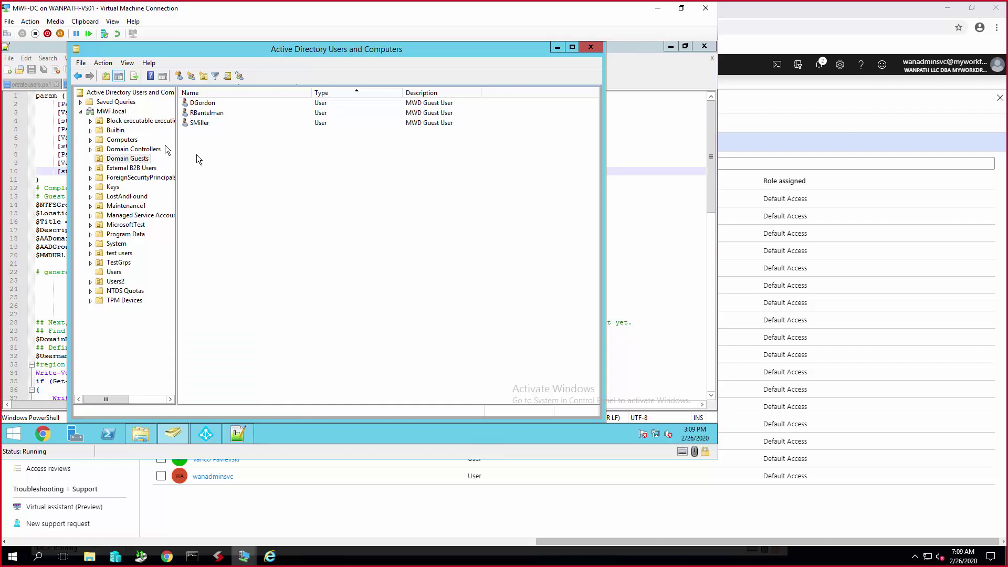
left_click(116, 112)
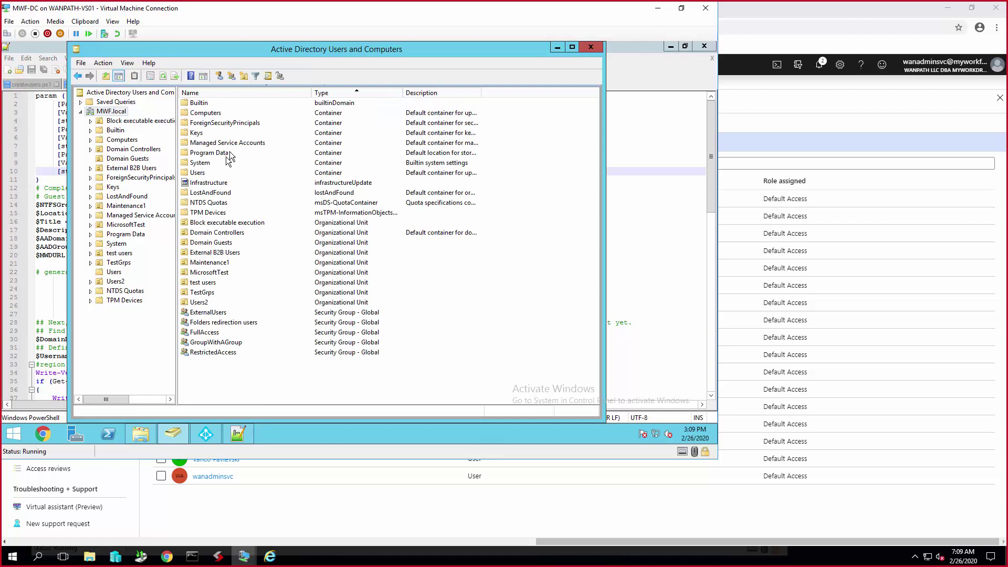
right_click(122, 111)
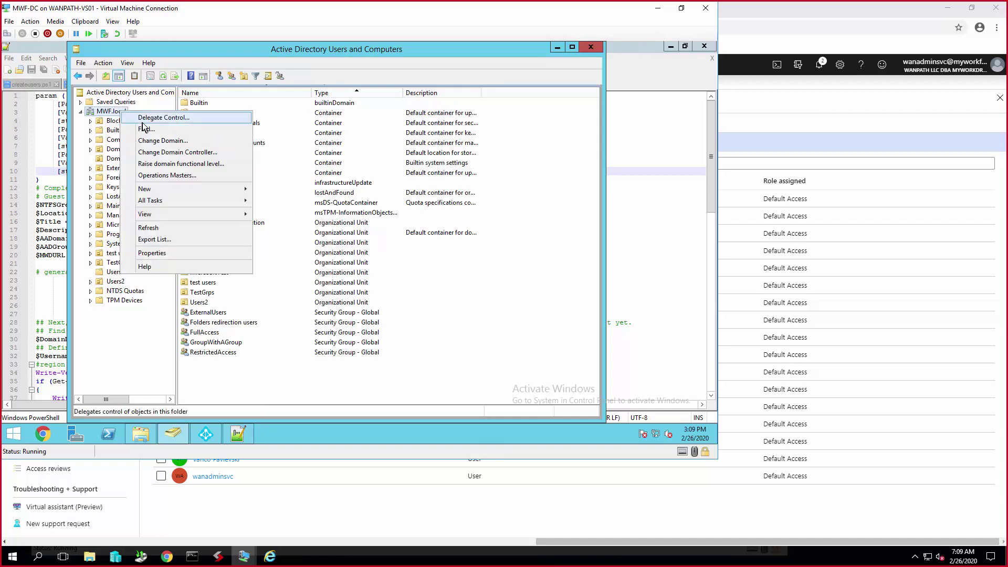
left_click(144, 129)
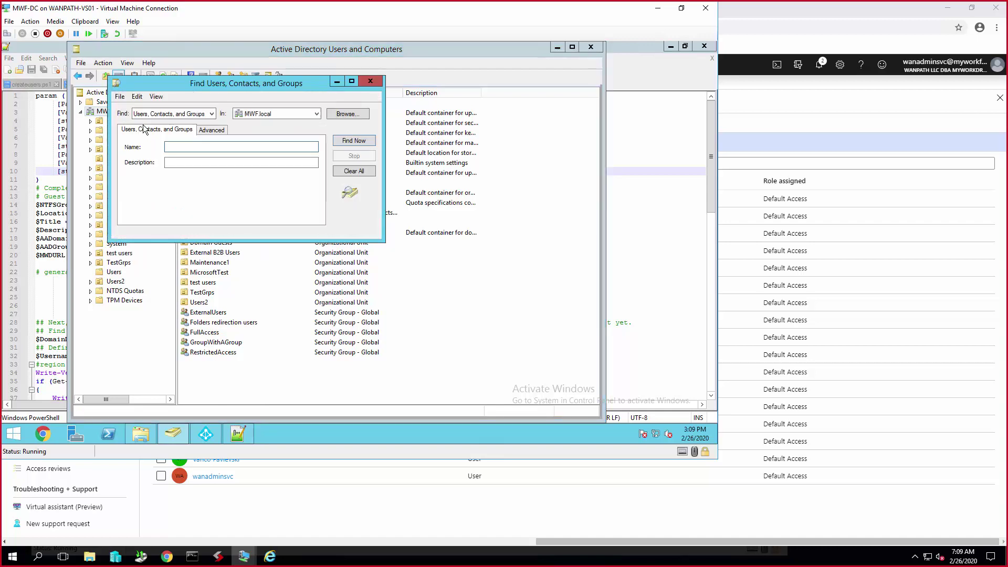
type("mwf-guest")
key("Return")
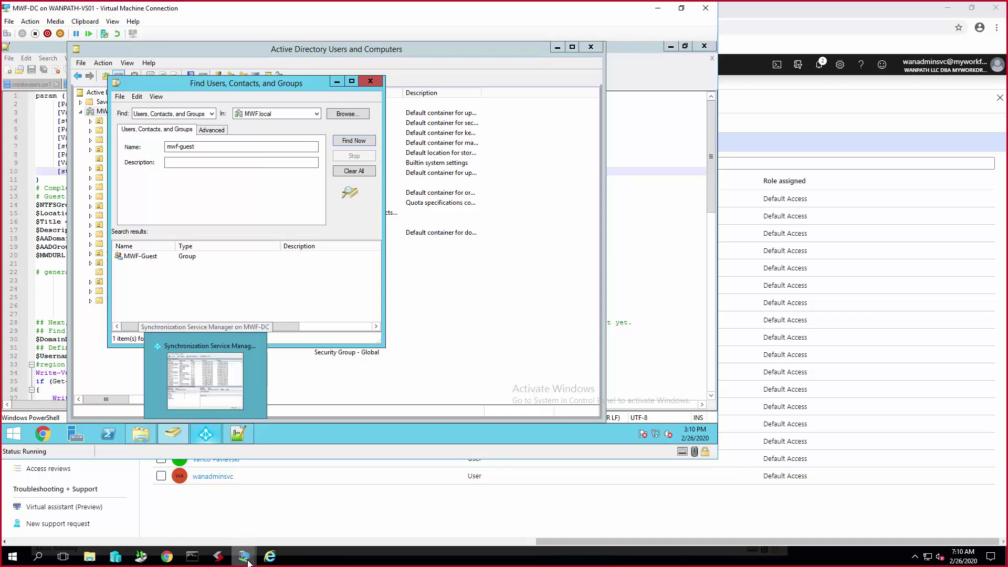
- Sign in to MWF-2016-QA with its password and open File Explorer showing the H: and Z: drives
mouse_move(246, 552)
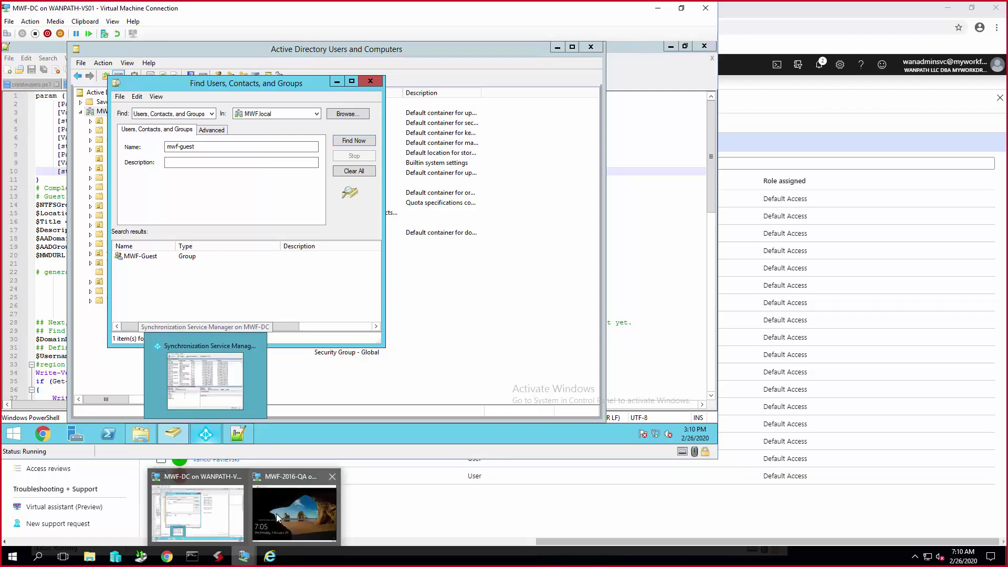
left_click(272, 525)
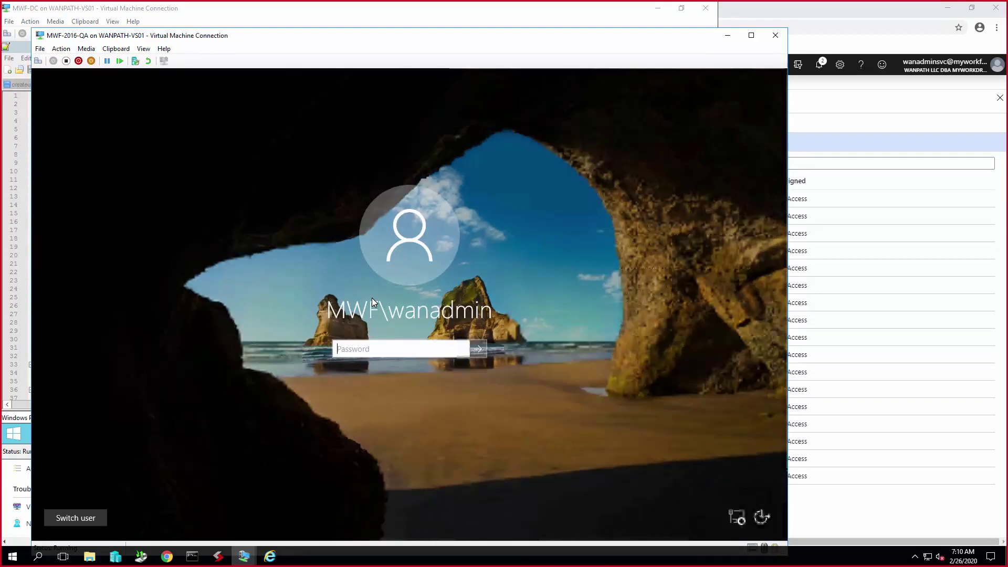
type("••••••••")
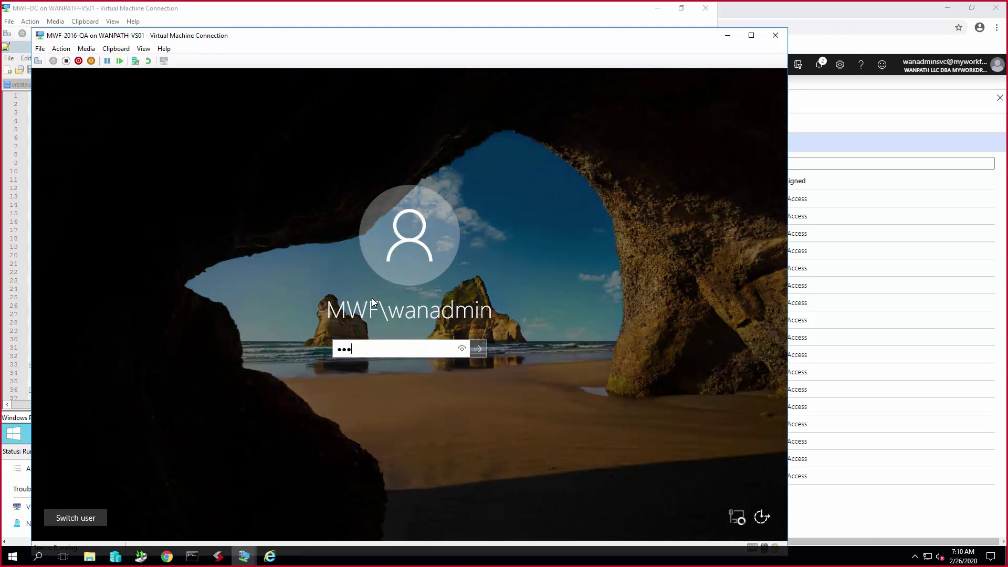
type("•••")
key("Return")
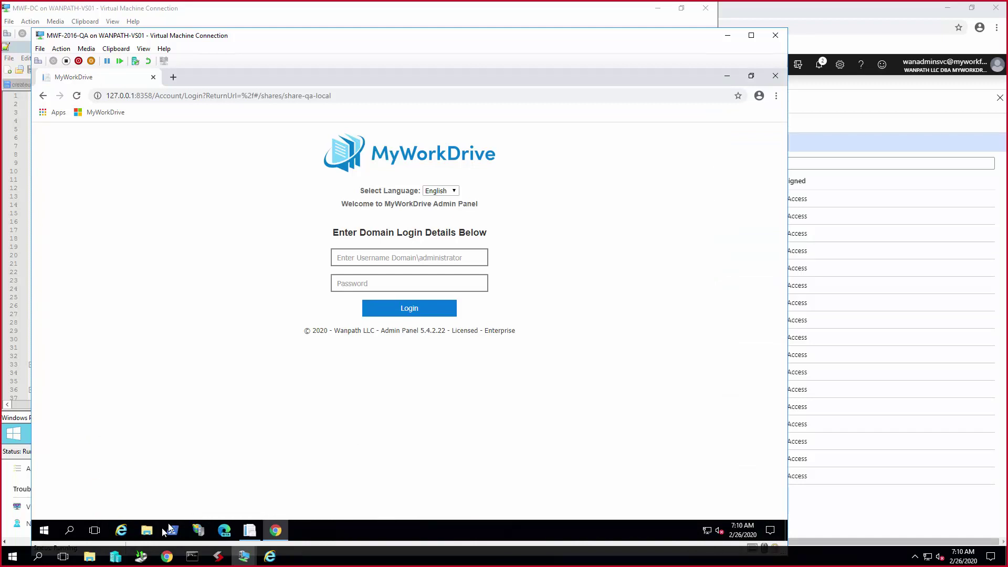
left_click(146, 530)
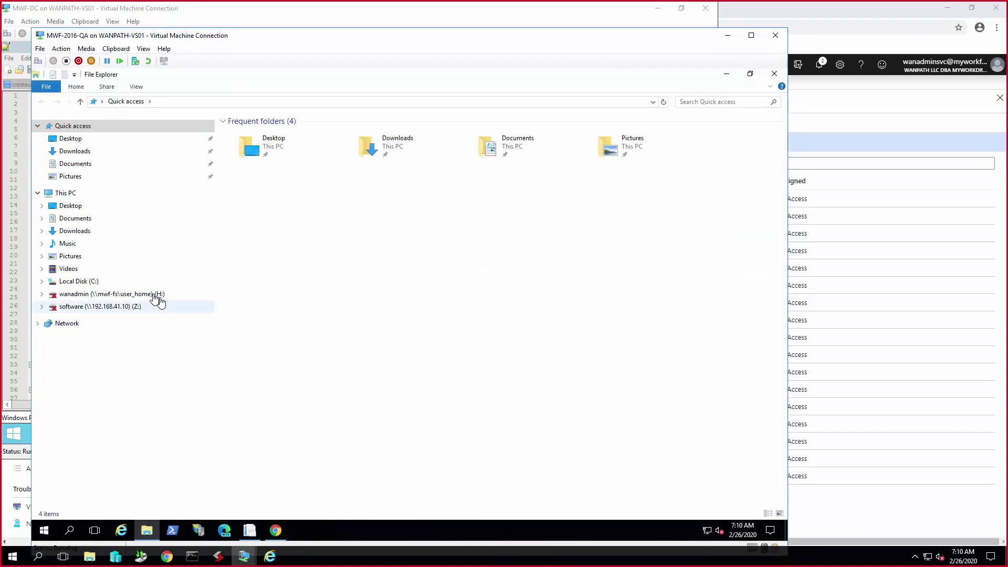
- Open C:\share's Security properties and select MWF-Guest to see its Modify, Read and Write permissions
left_click(105, 284)
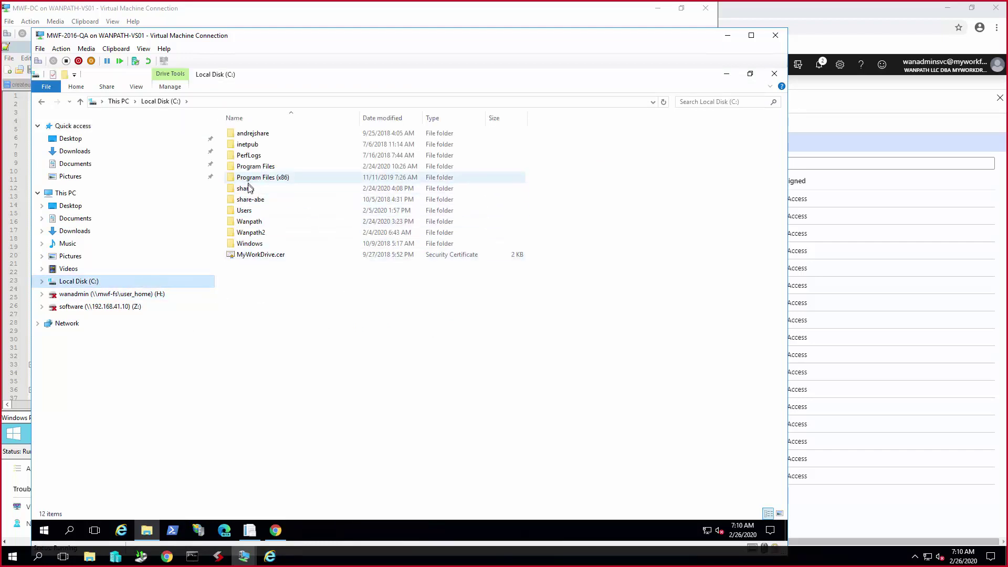
left_click(250, 190)
right_click(250, 190)
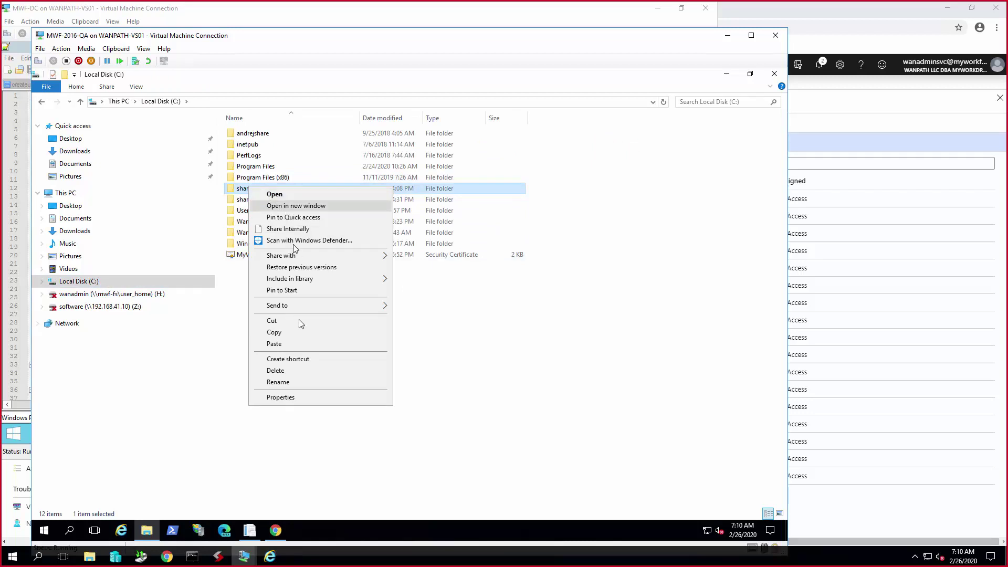
left_click(280, 397)
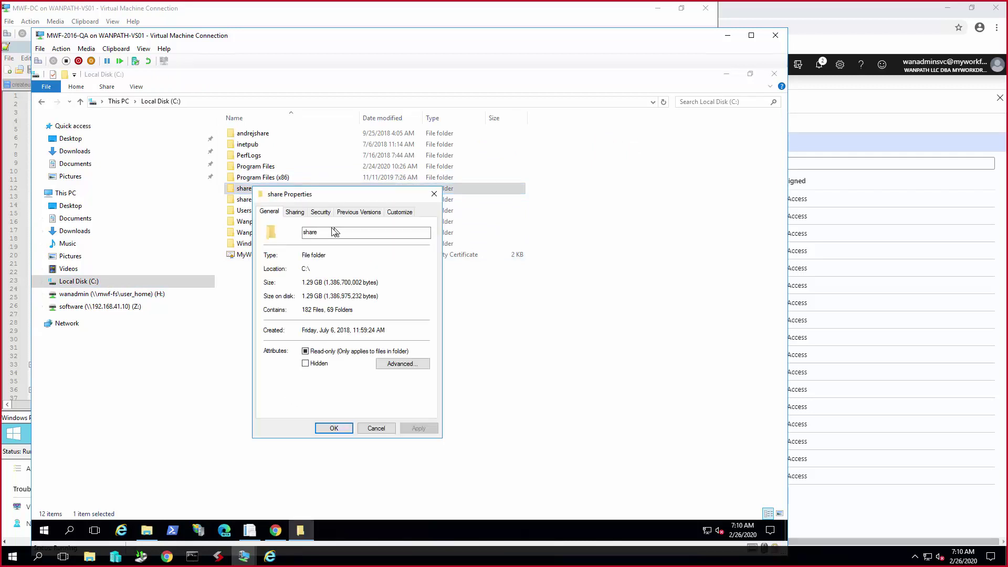
left_click(322, 212)
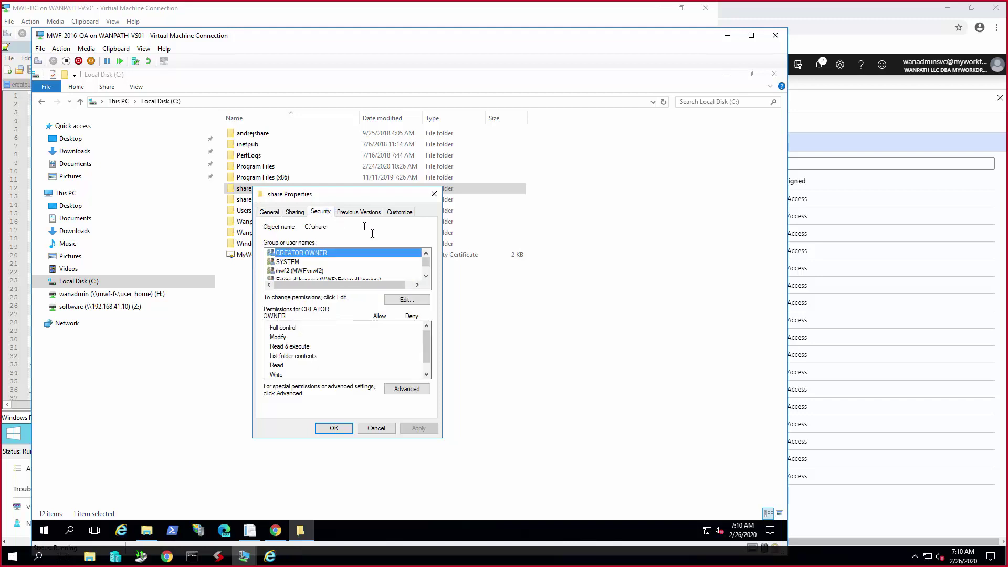
scroll(427, 274, "down", 1)
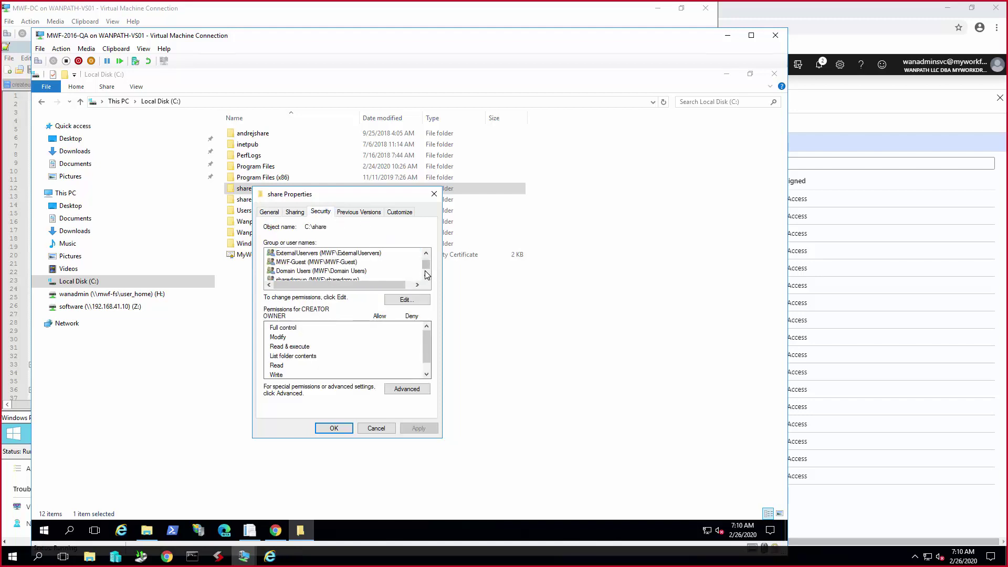
left_click(362, 261)
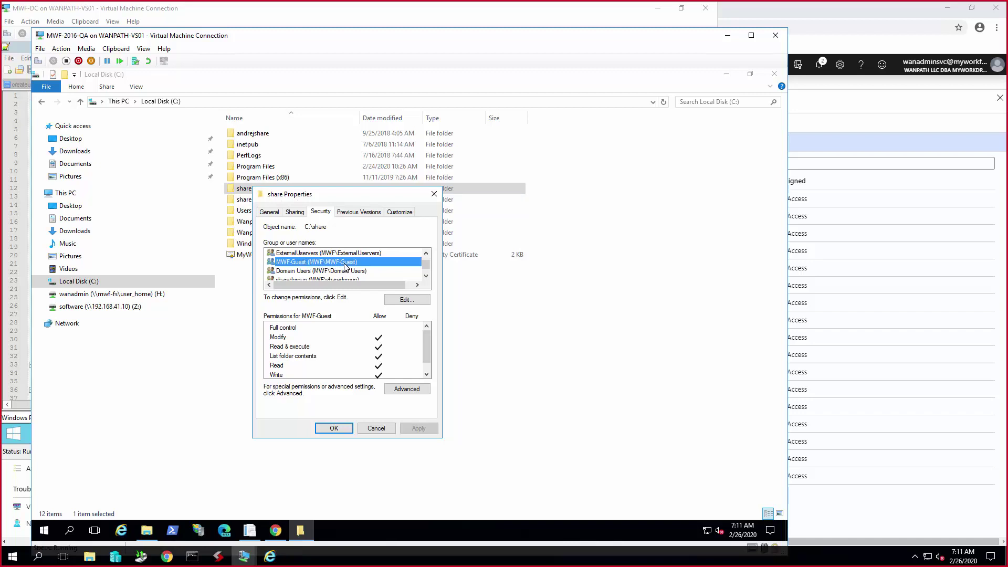
- Log in to the MyWorkDrive Admin Panel with the admin credentials and select the share-qa-local share
left_click(275, 531)
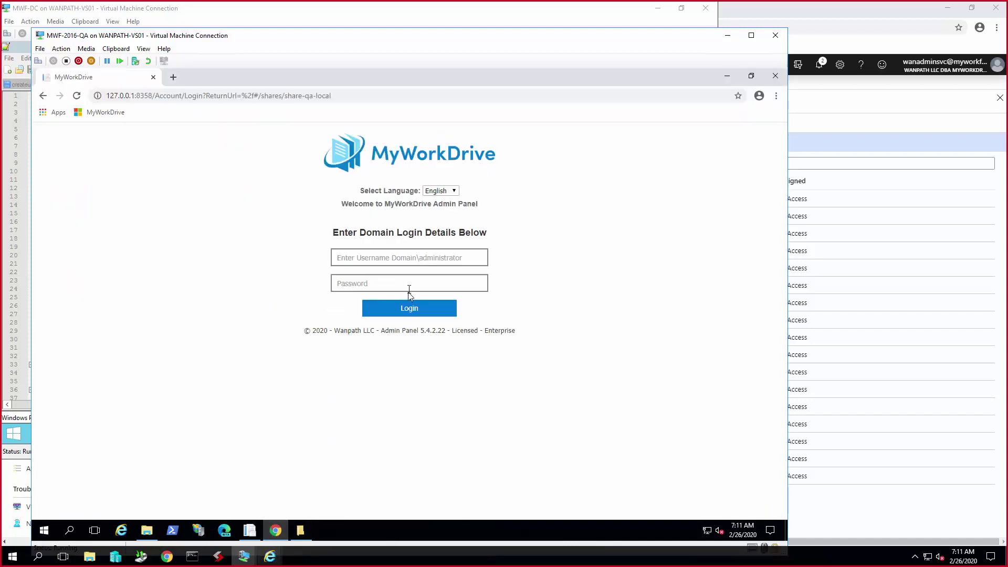
left_click(435, 256)
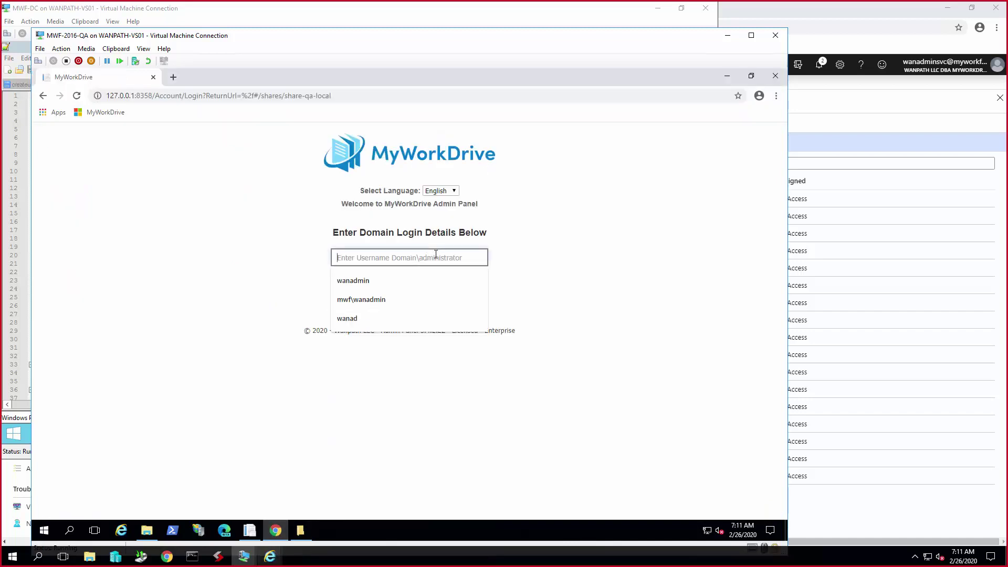
type("wanadmin")
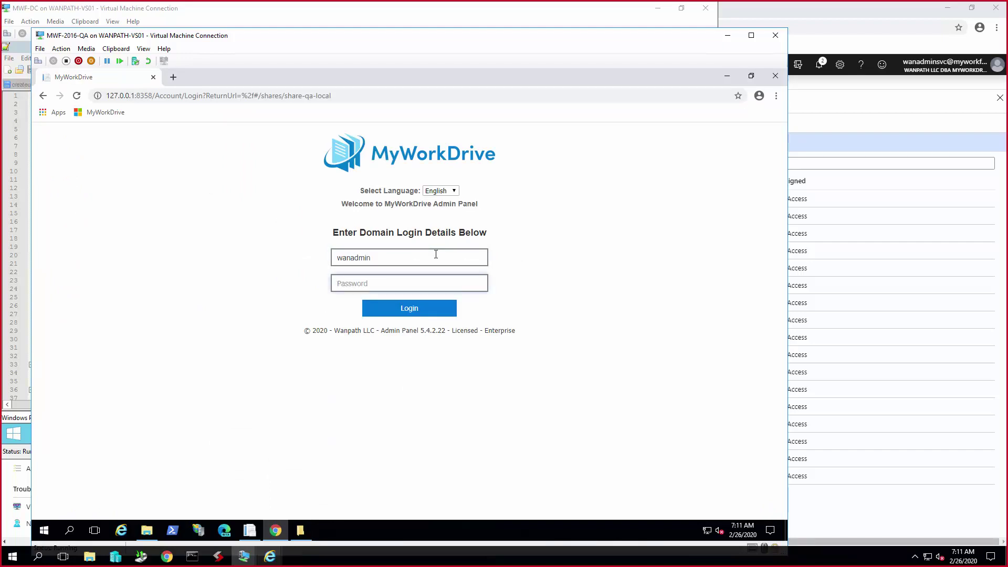
key("Tab")
type("••••••••••••")
key("Return")
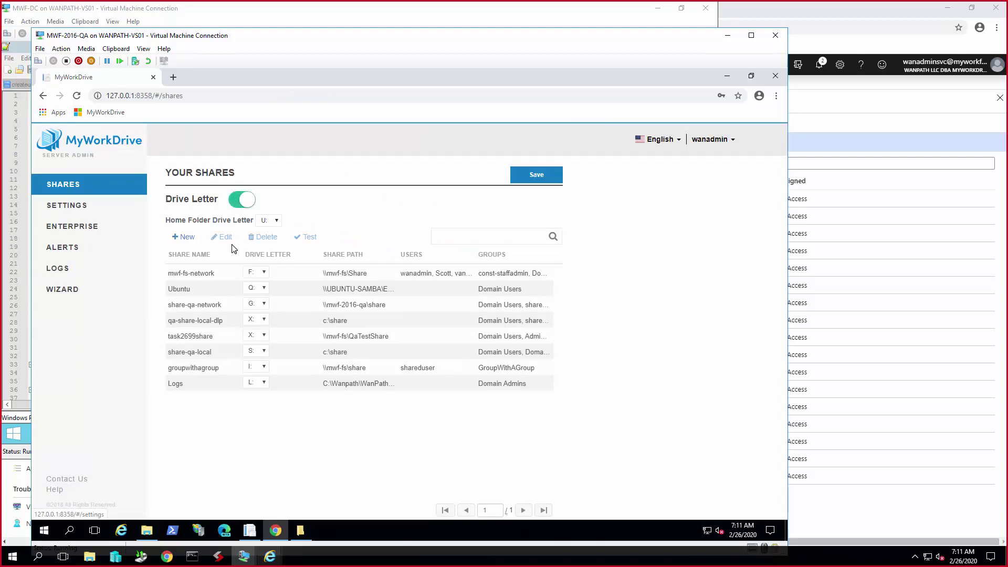
left_click(365, 353)
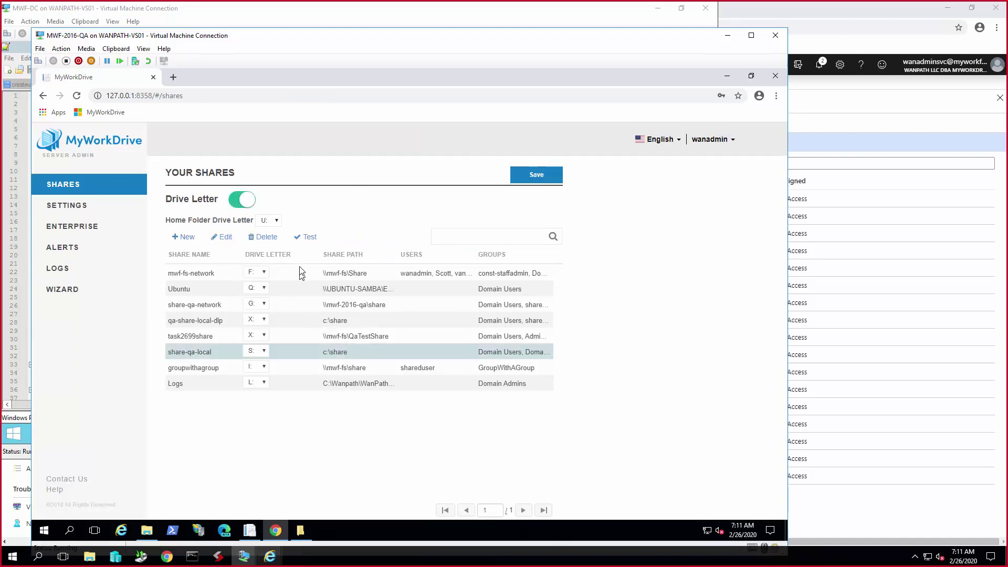
- Edit share-qa-local to confirm MWF-Guest is assigned, then switch back to the MWF-DC domain controller
left_click(220, 238)
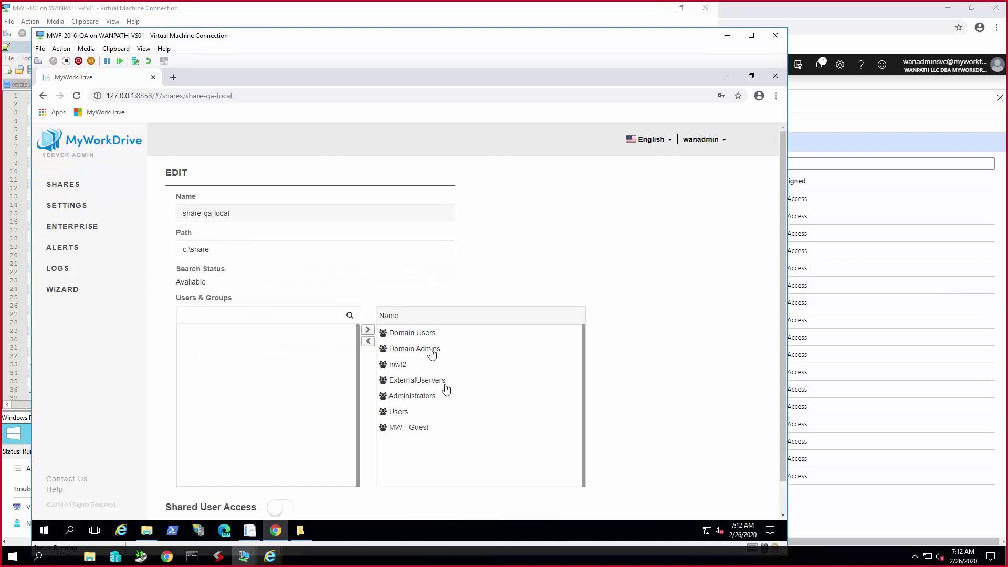
left_click(421, 433)
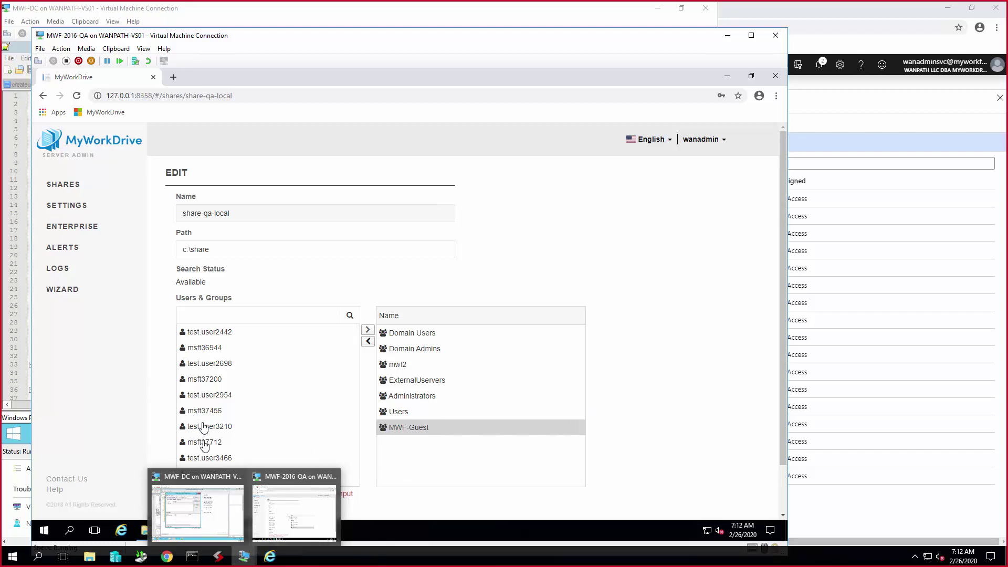
left_click(195, 482)
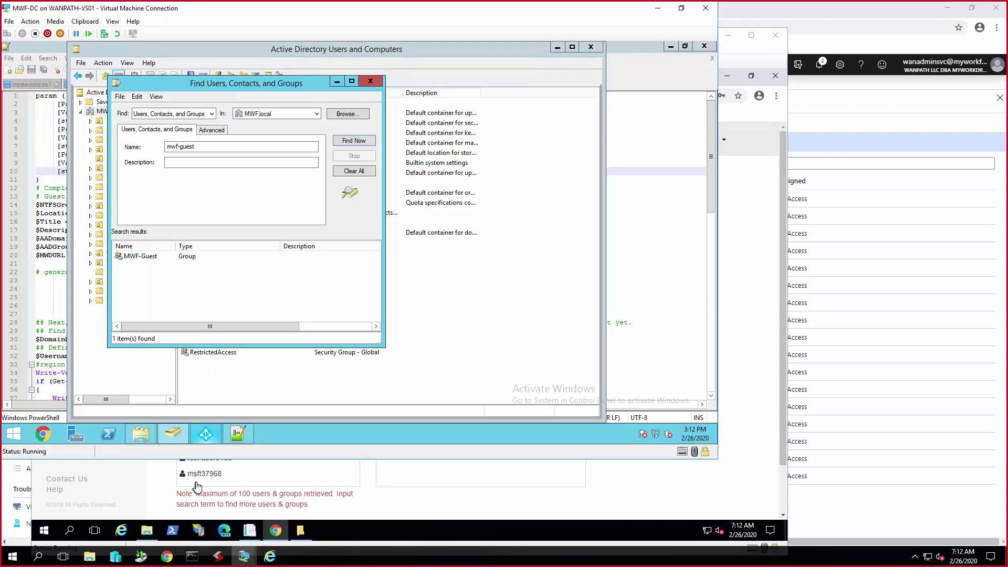
- Close the Find Users, Contacts, and Groups search and minimize the Active Directory console
left_click(371, 81)
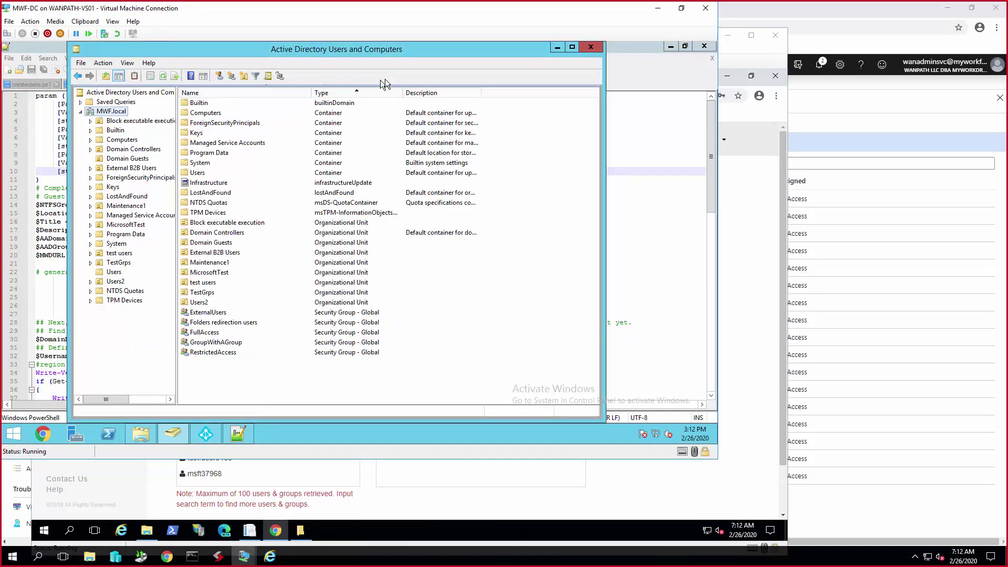
left_click(556, 46)
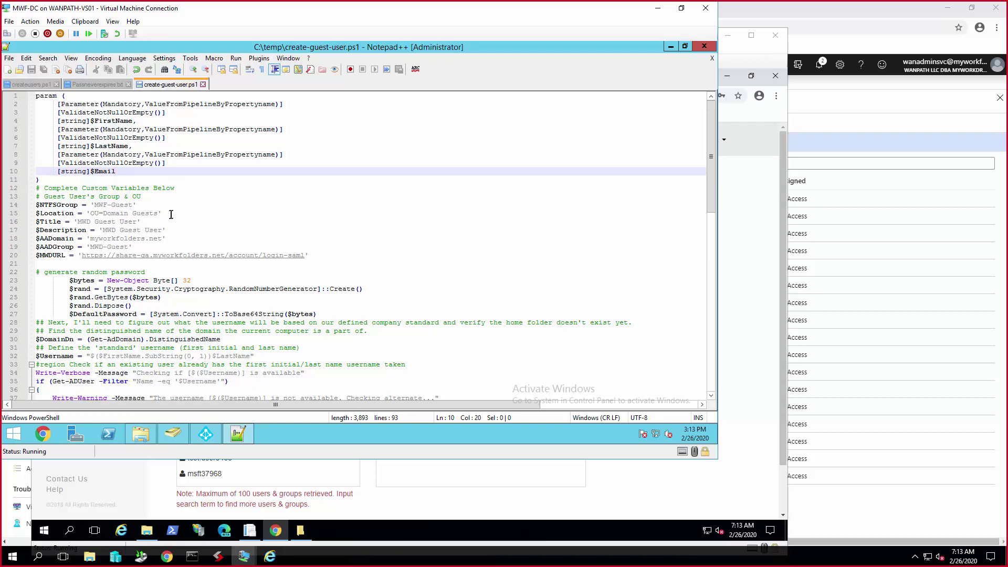
left_click(171, 213)
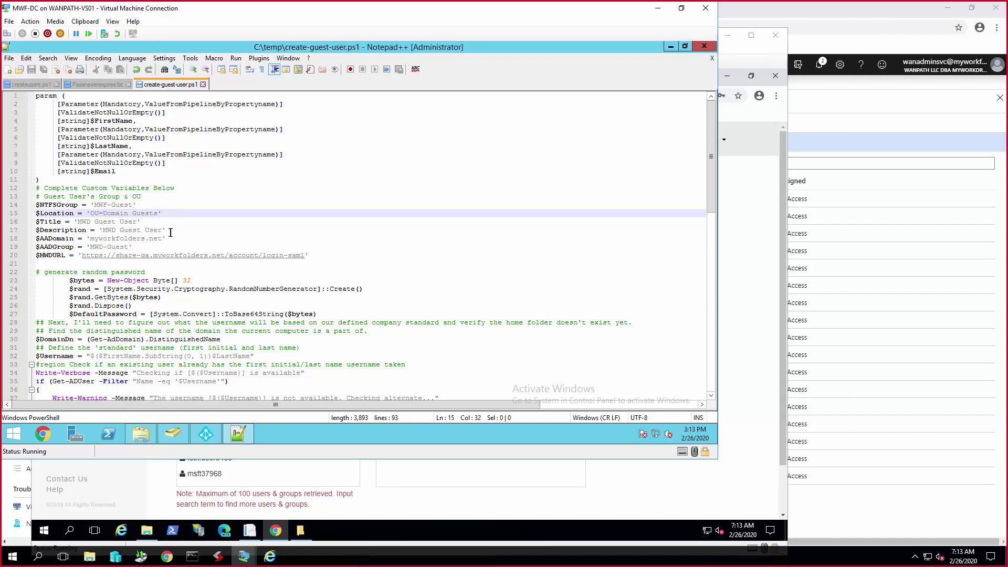
left_click(172, 233)
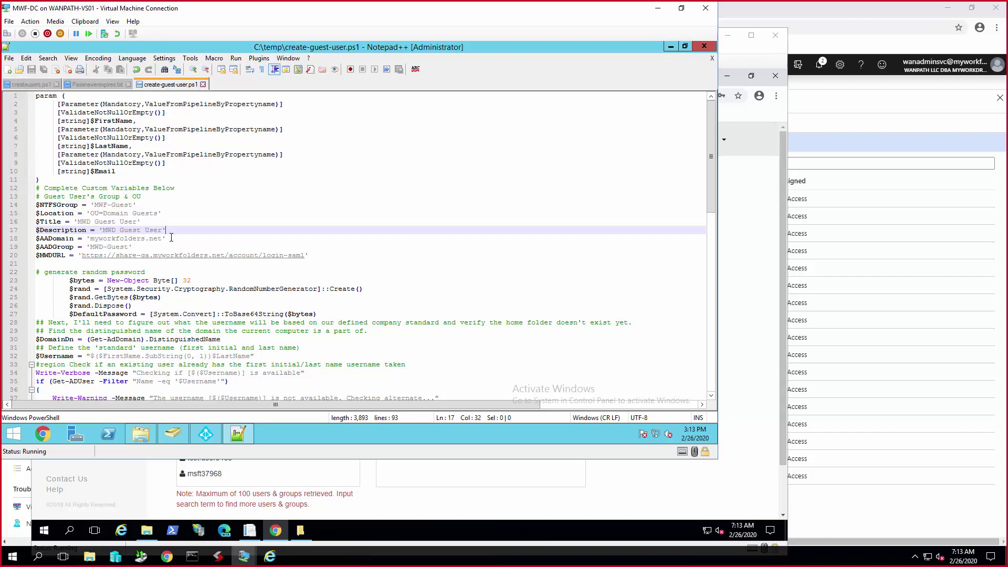
left_click(172, 239)
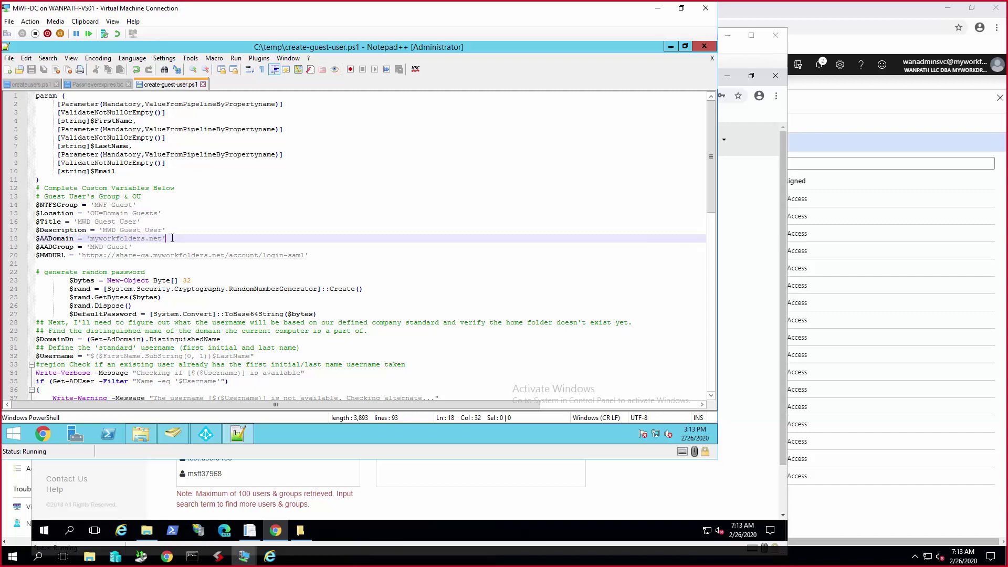
left_click(159, 245)
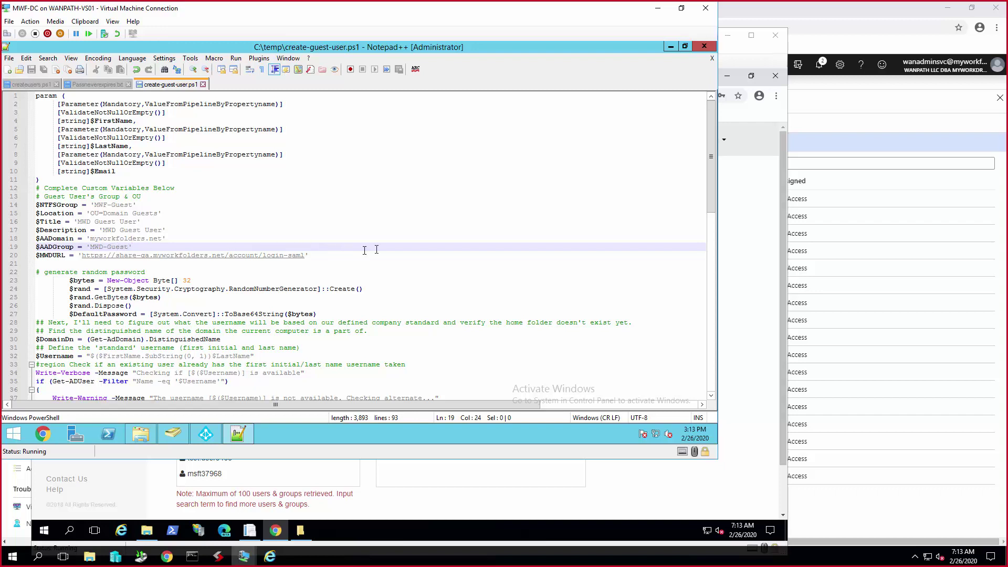
left_click(339, 256)
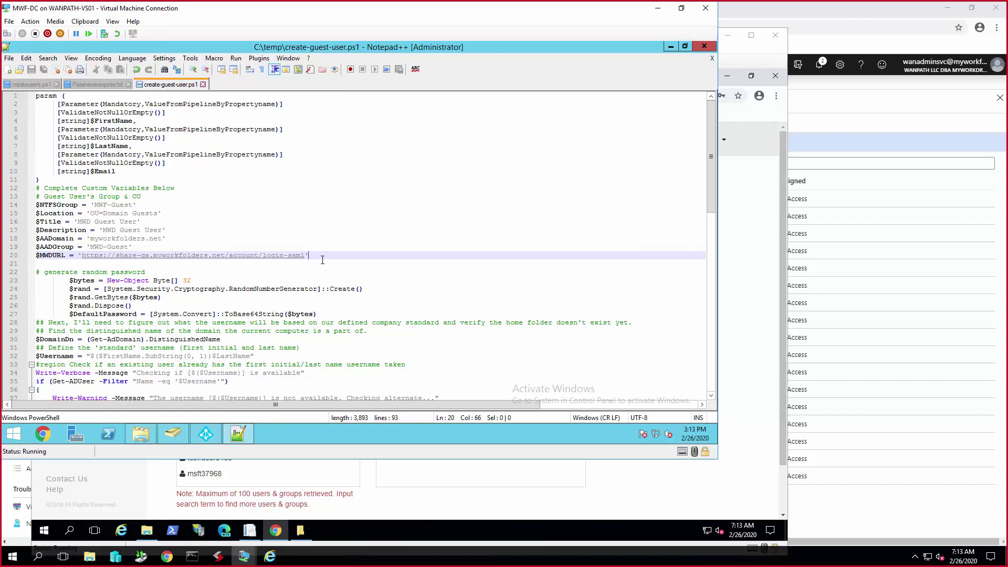
scroll(322, 260, "down", 2)
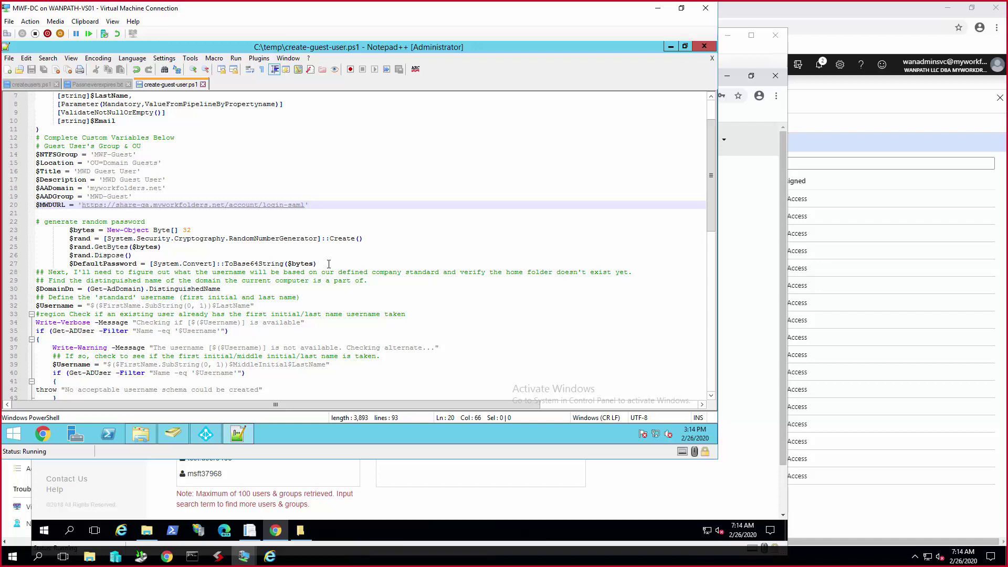
scroll(329, 263, "down", 7)
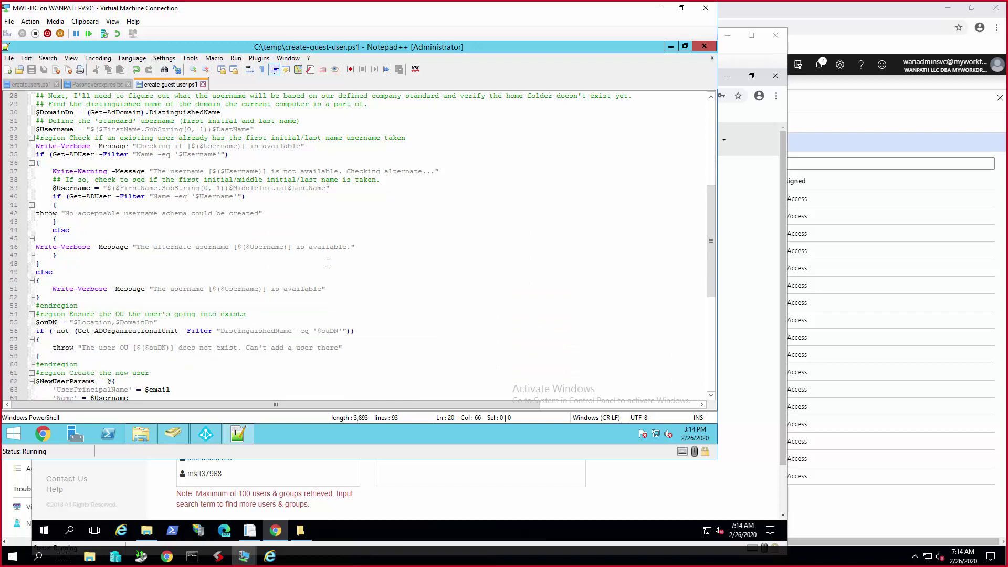
scroll(328, 264, "down", 4)
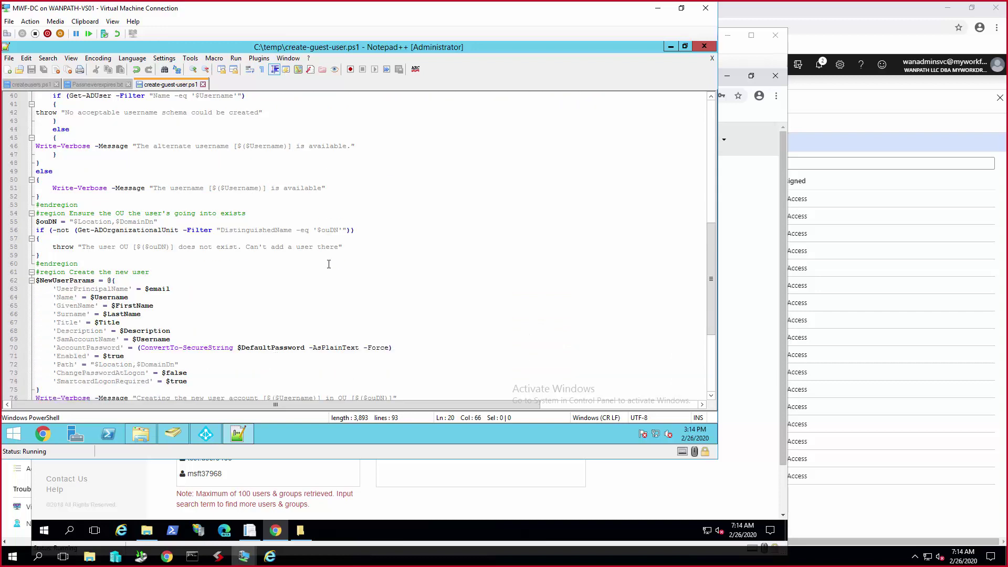
scroll(329, 263, "down", 2)
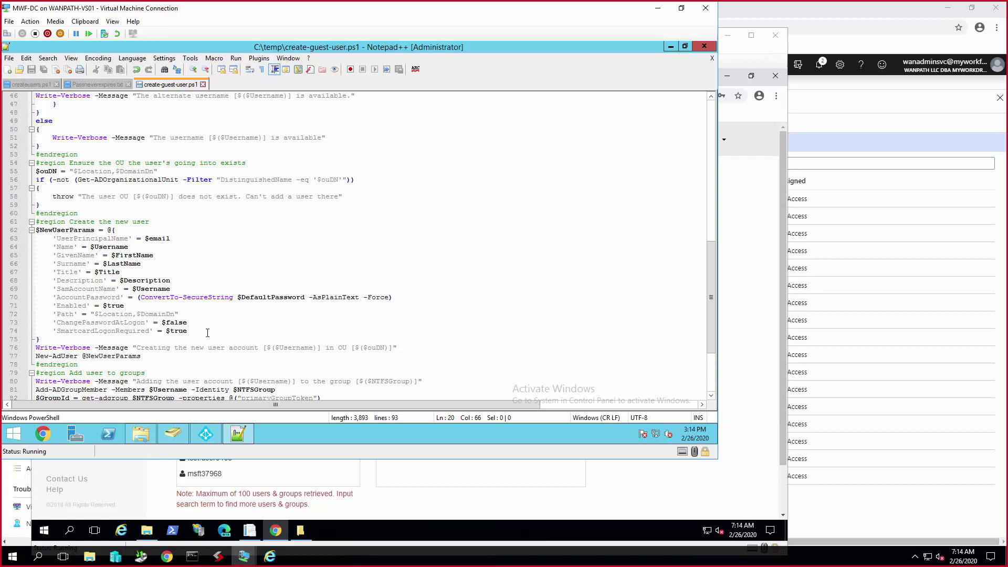
scroll(208, 333, "down", 4)
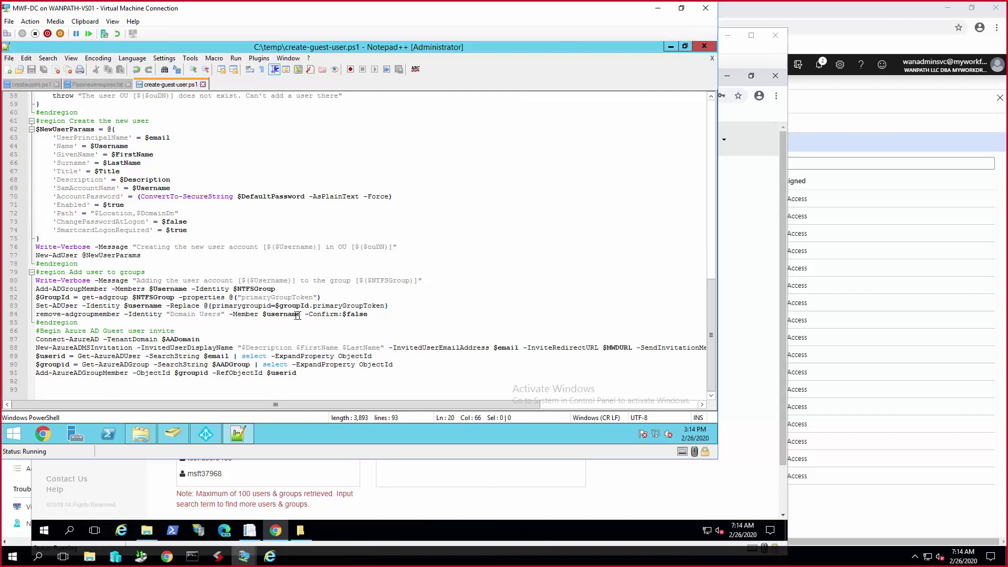
- Launch Windows PowerShell as administrator and leave the console's text-selection mode
right_click(114, 437)
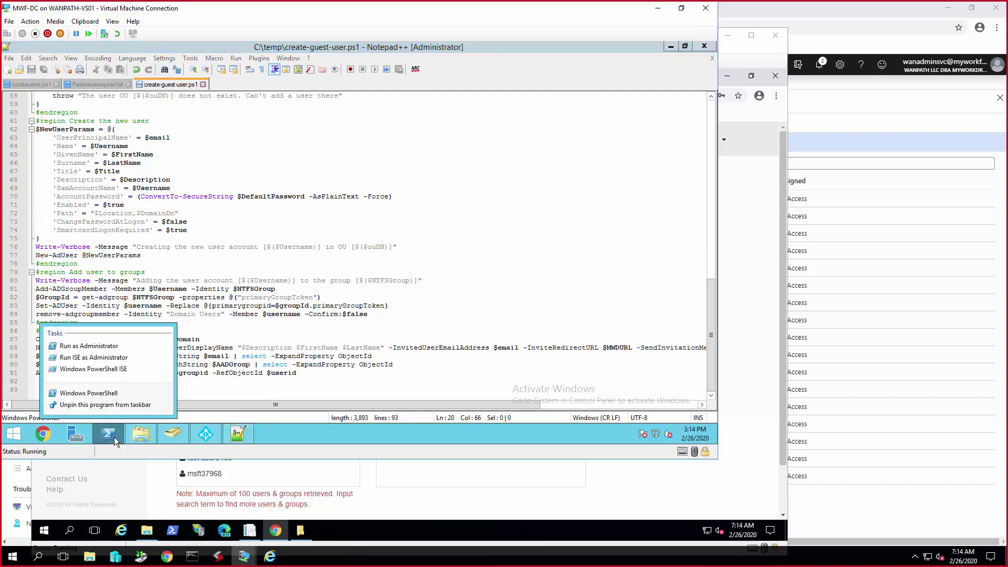
left_click(105, 346)
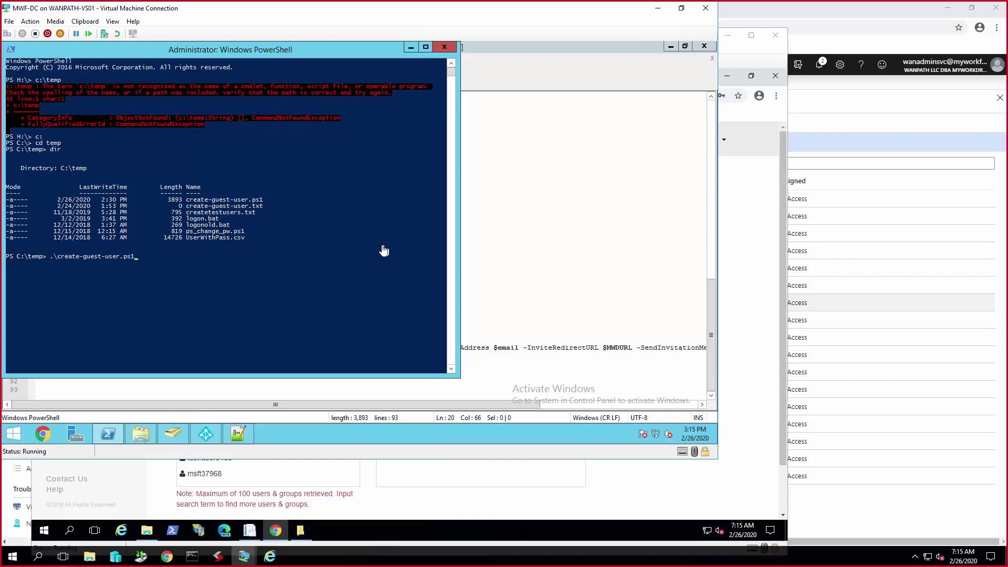
left_click(376, 260)
key("Escape")
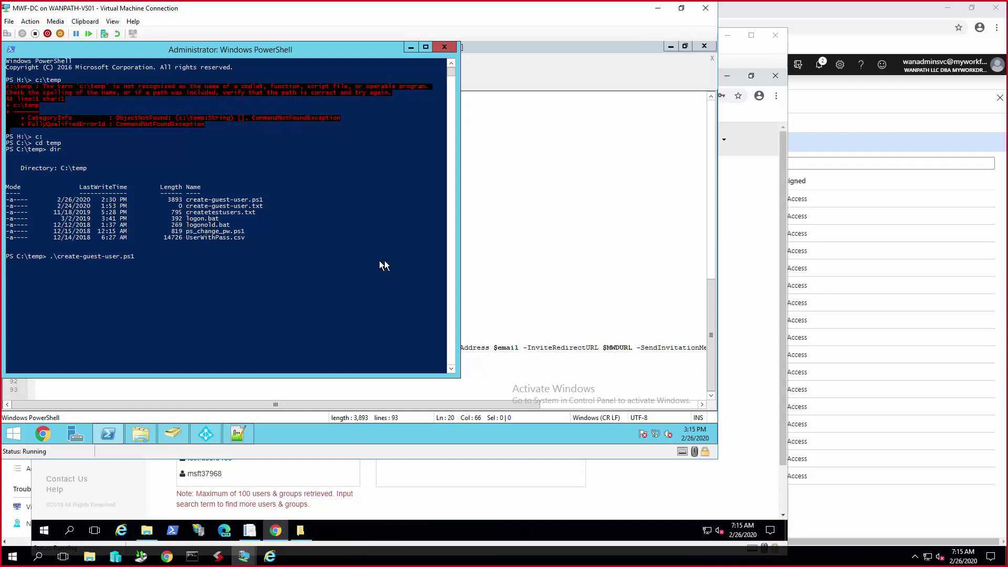
- Run create-guest-user.ps1 with first name Demo, last name MyWorkDrive, and enter the guest's e-mail
left_click(326, 262)
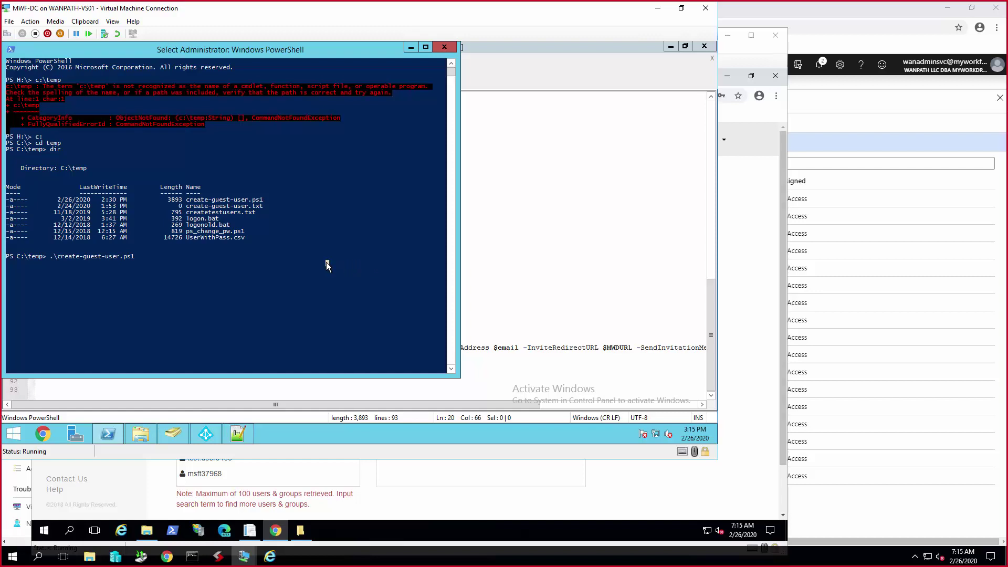
key("BackSpace")
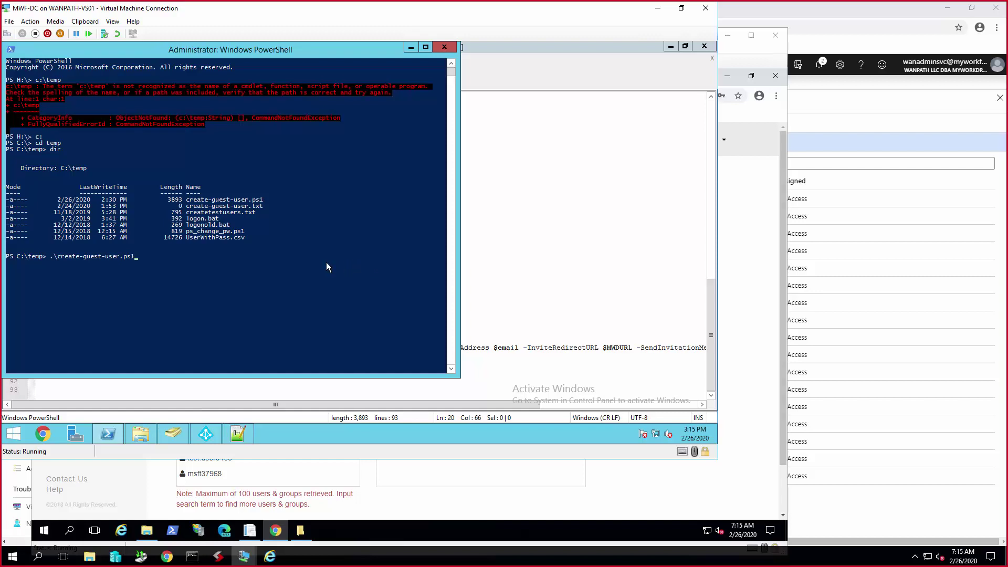
key("Return")
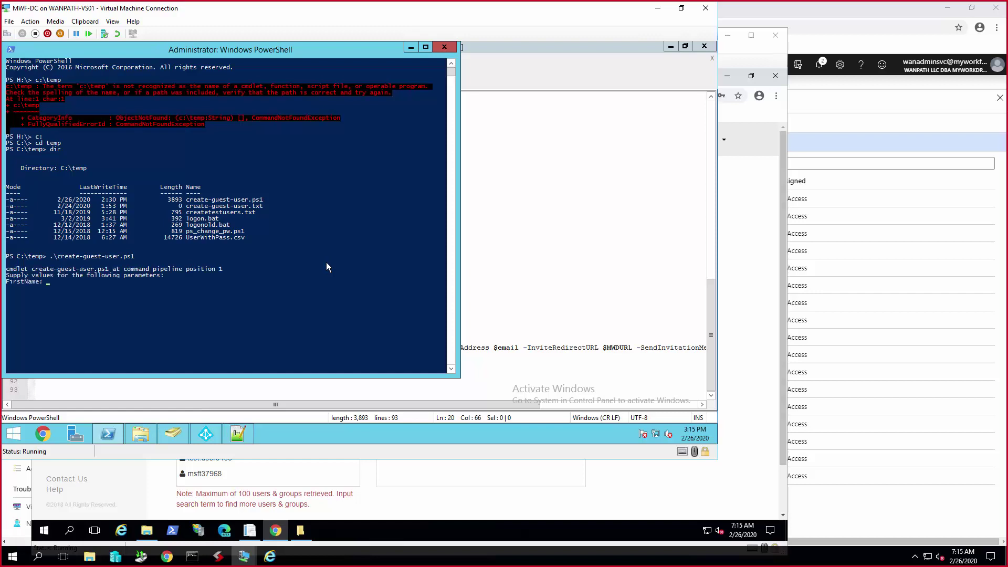
key("Return")
type("MyWorkDrive")
key("Return")
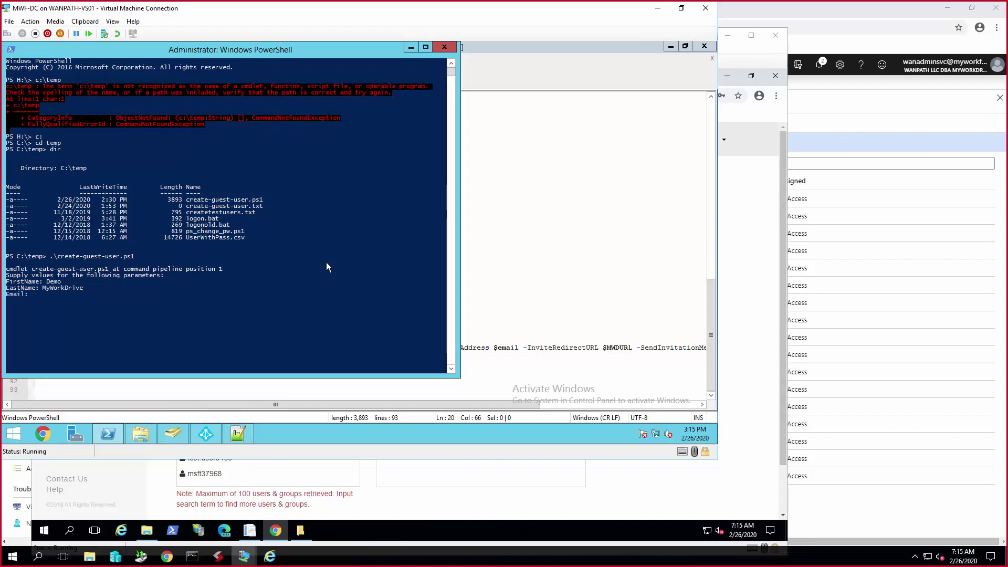
- Submit the guest e-mail, then sign in to Azure AD with the admin account and password
key("Return")
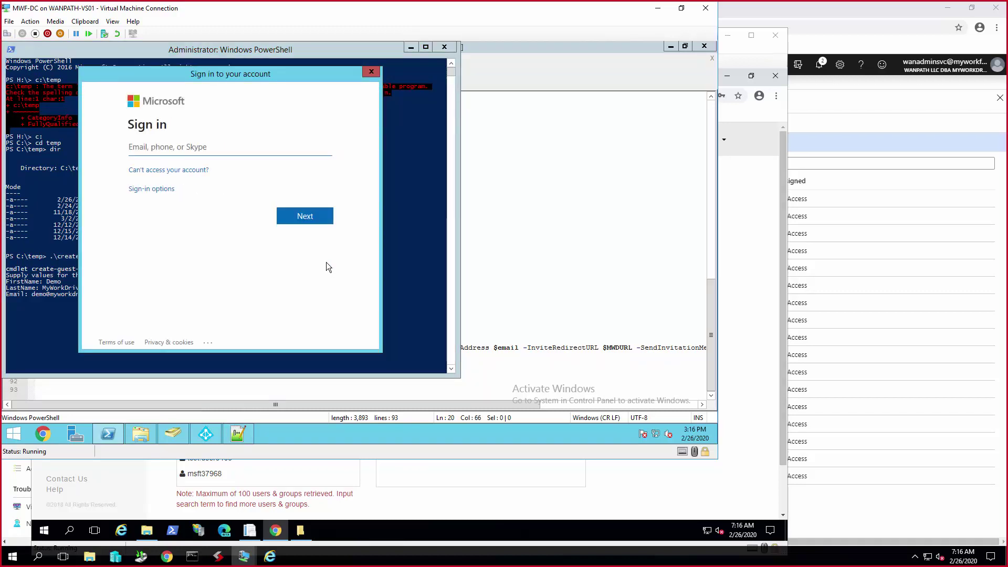
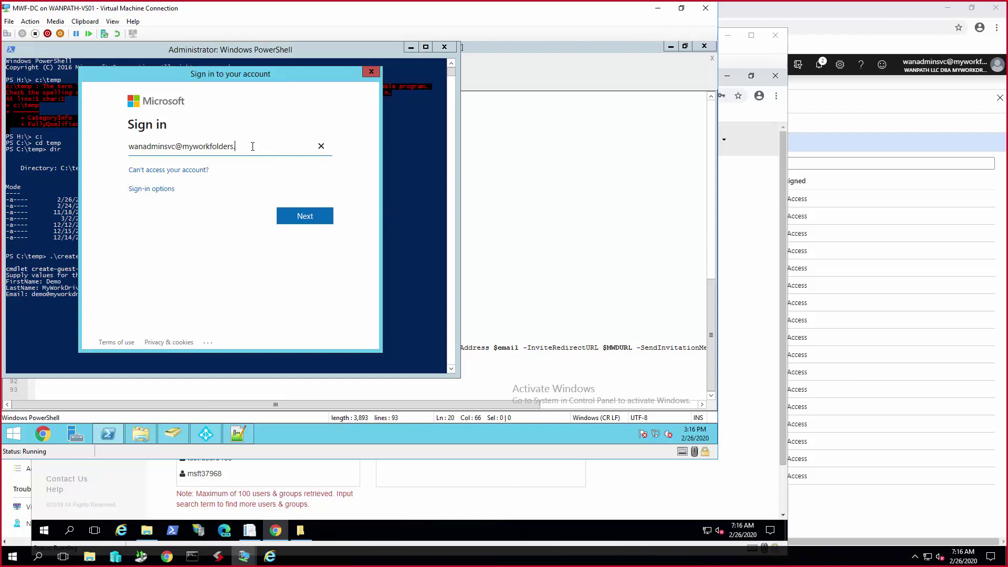
key("Return")
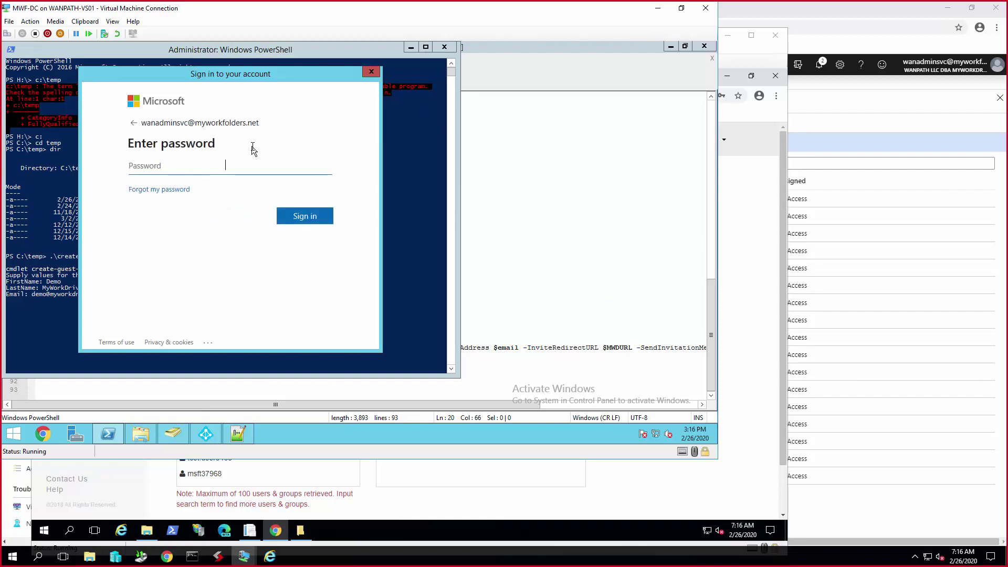
type("••••••••••")
key("Return")
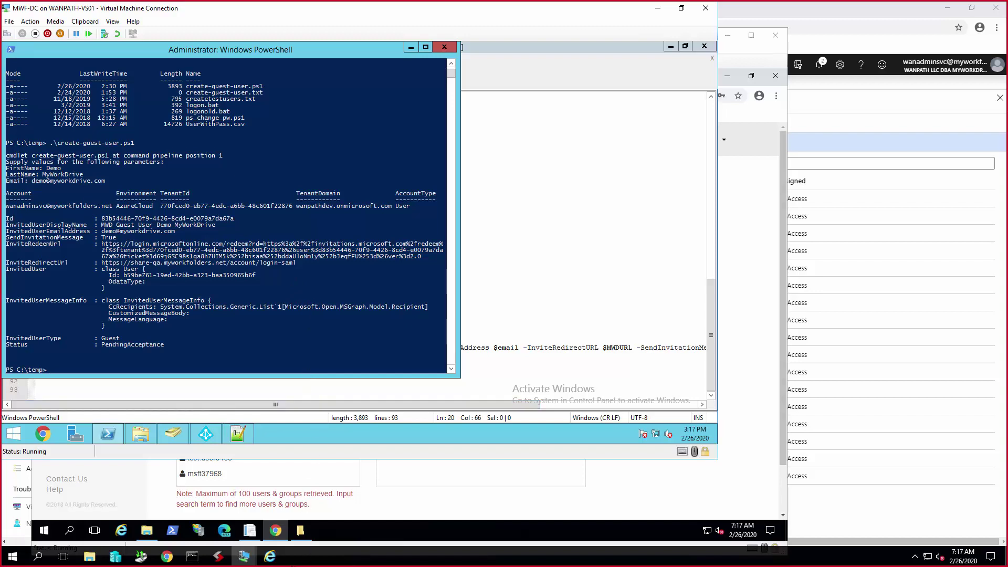
- Open the Azure AD invitation e-mail in Outlook and follow its Accept invitation link
mouse_move(274, 562)
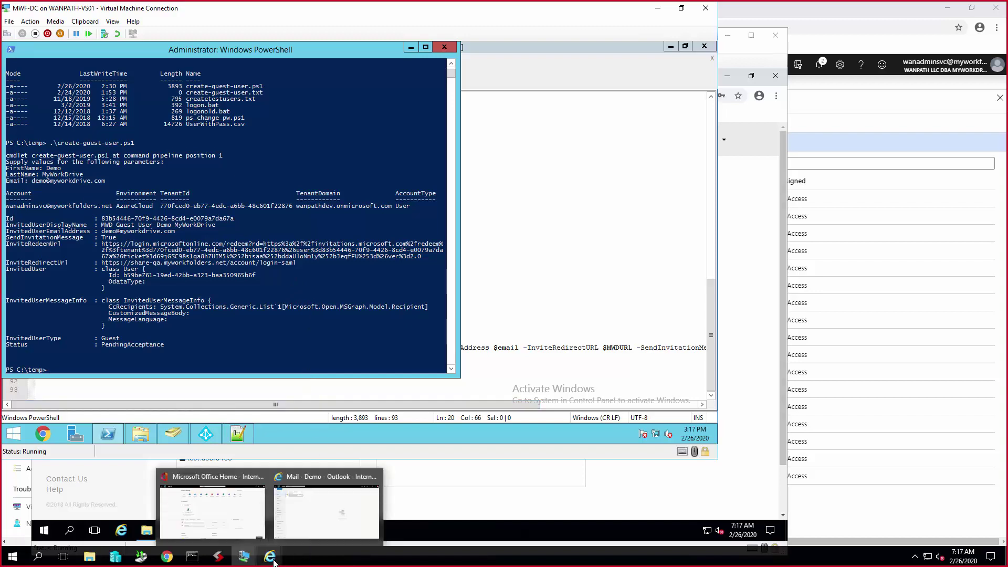
left_click(322, 523)
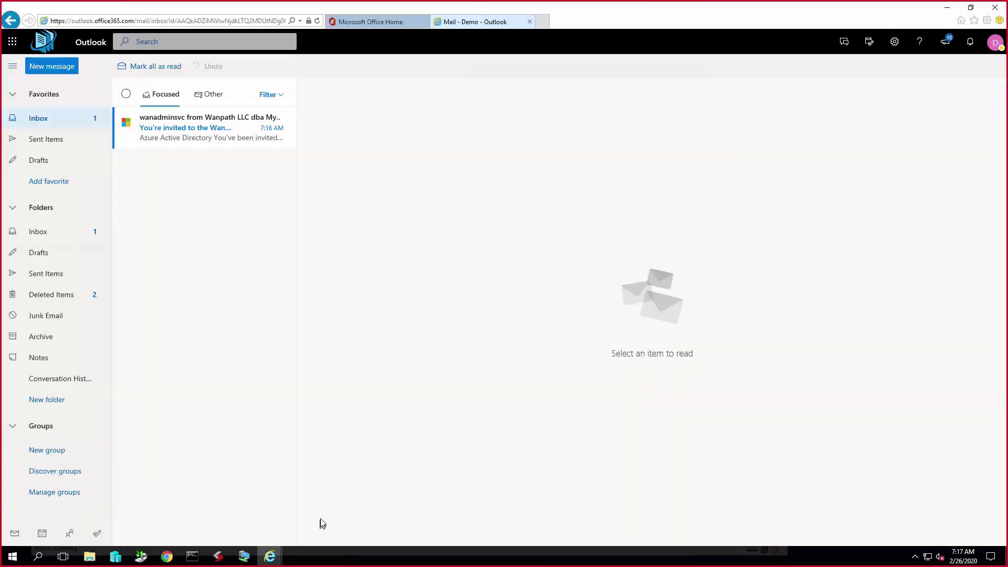
left_click(213, 138)
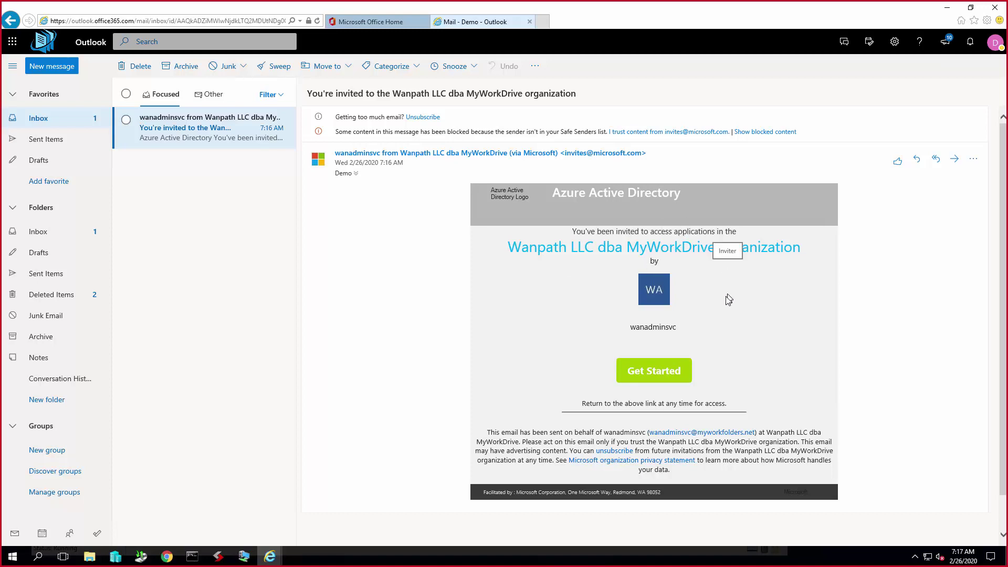
left_click(647, 373)
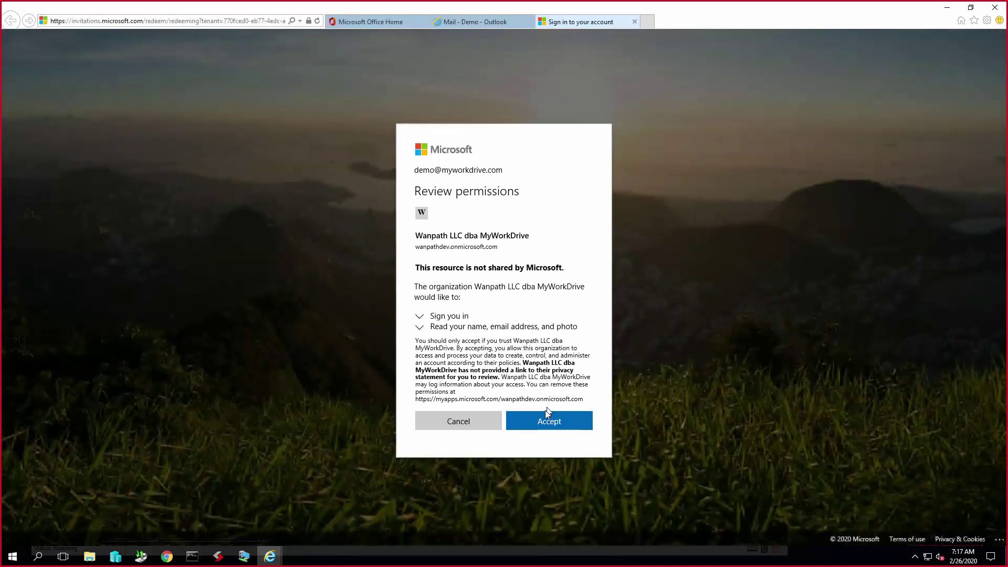
- Accept the permissions, verify by text message to a United States (+1) phone, and stay signed in
left_click(548, 420)
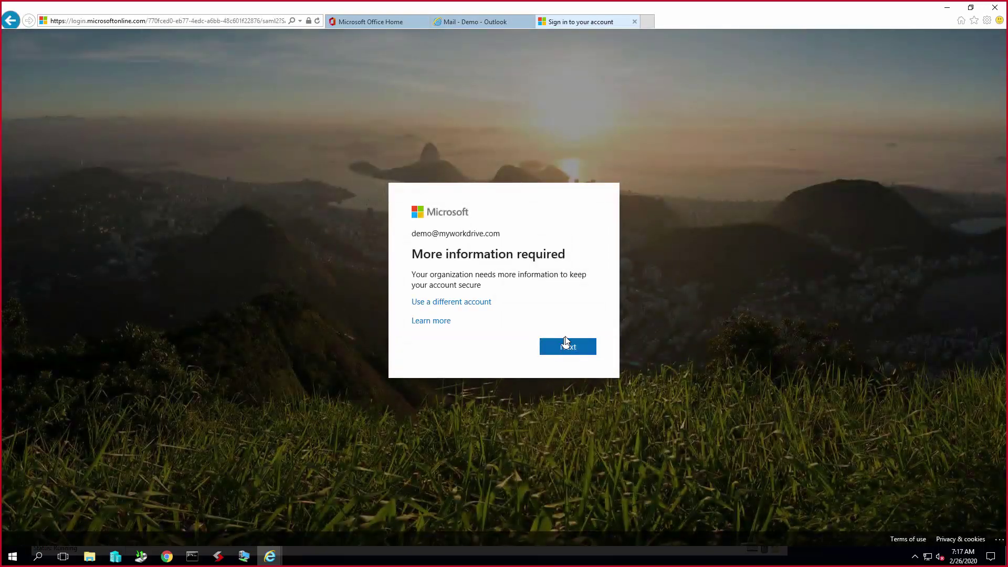
left_click(573, 346)
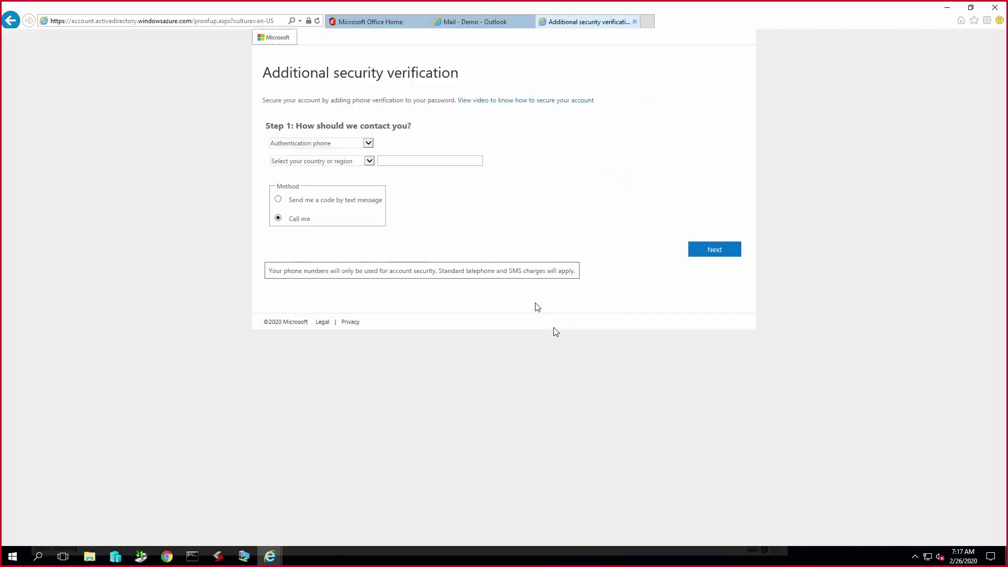
left_click(370, 162)
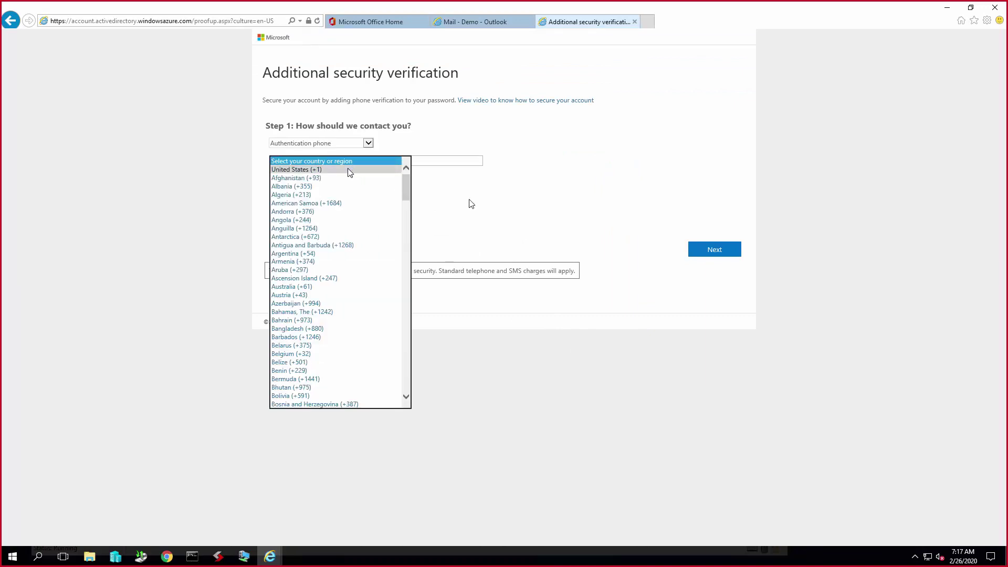
left_click(349, 170)
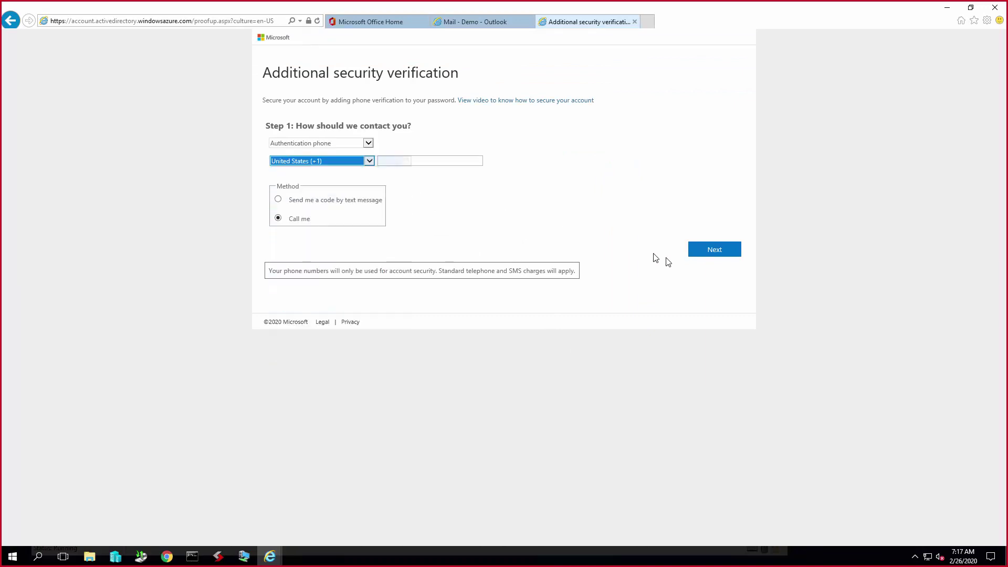
left_click(362, 202)
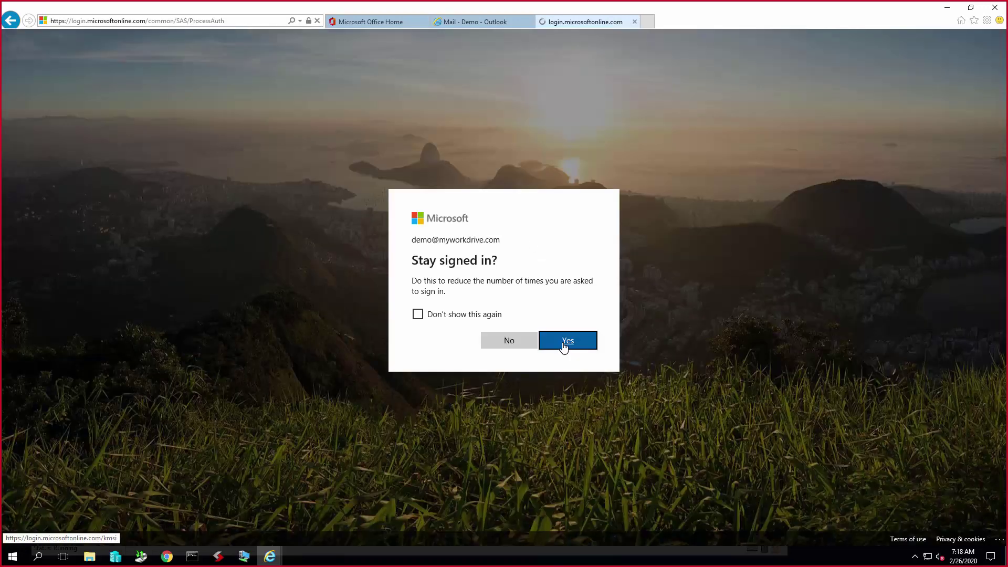
left_click(565, 346)
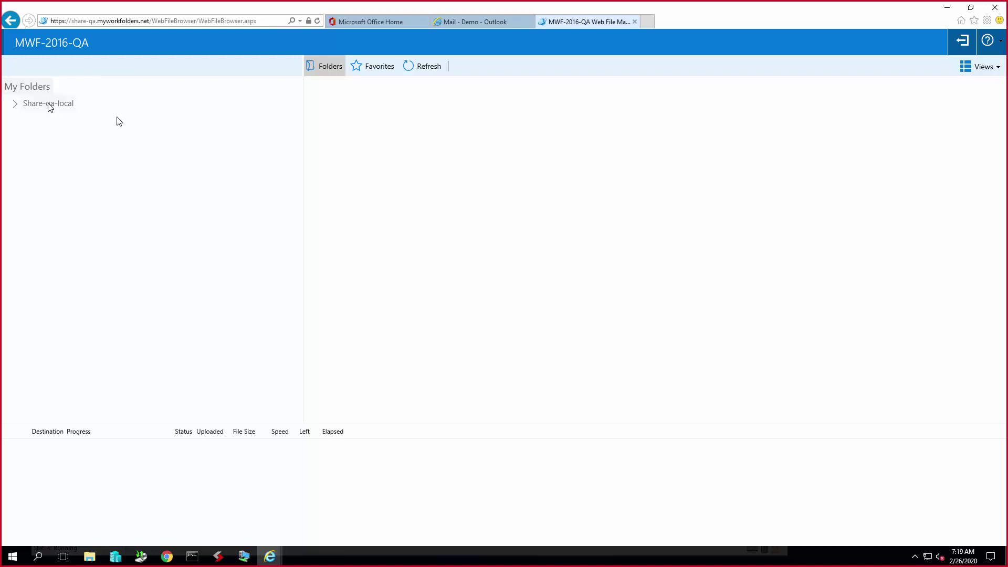
- Open Share-qa-local under My Folders, then return to the Azure portal in Chrome
left_click(50, 107)
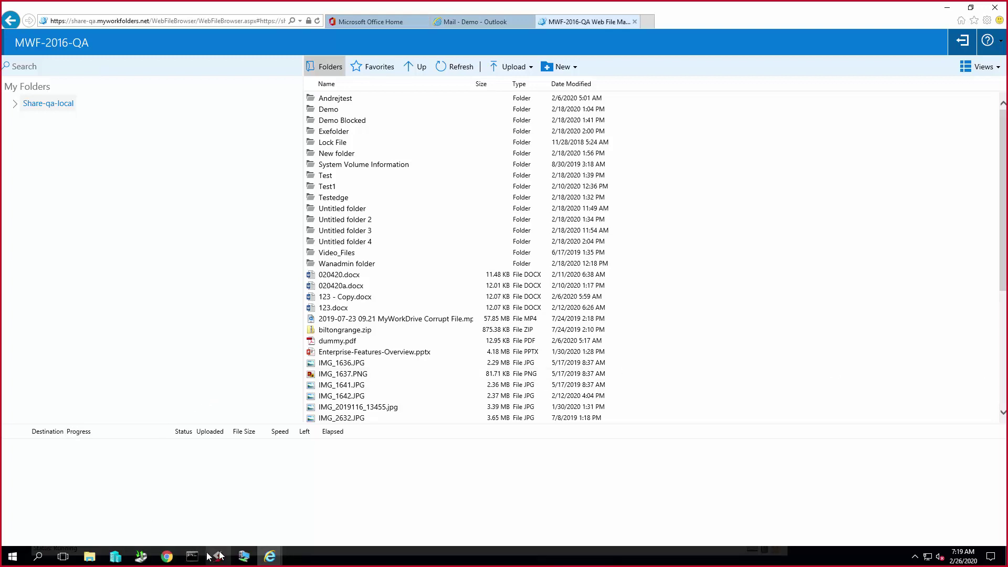
left_click(170, 558)
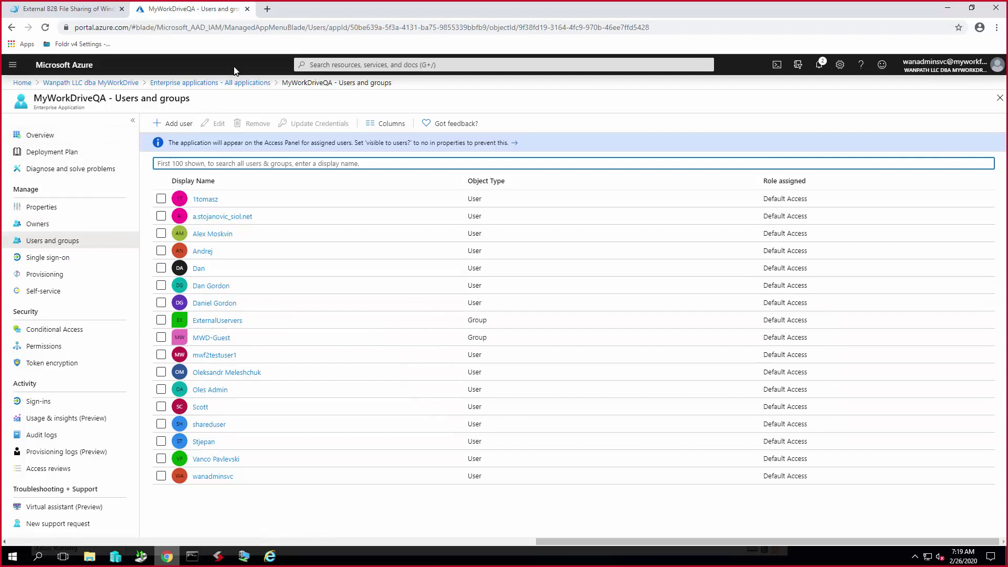
- Filter the tenant's Users to guest users only and view Demo's group memberships showing MWD-Guest
left_click(186, 83)
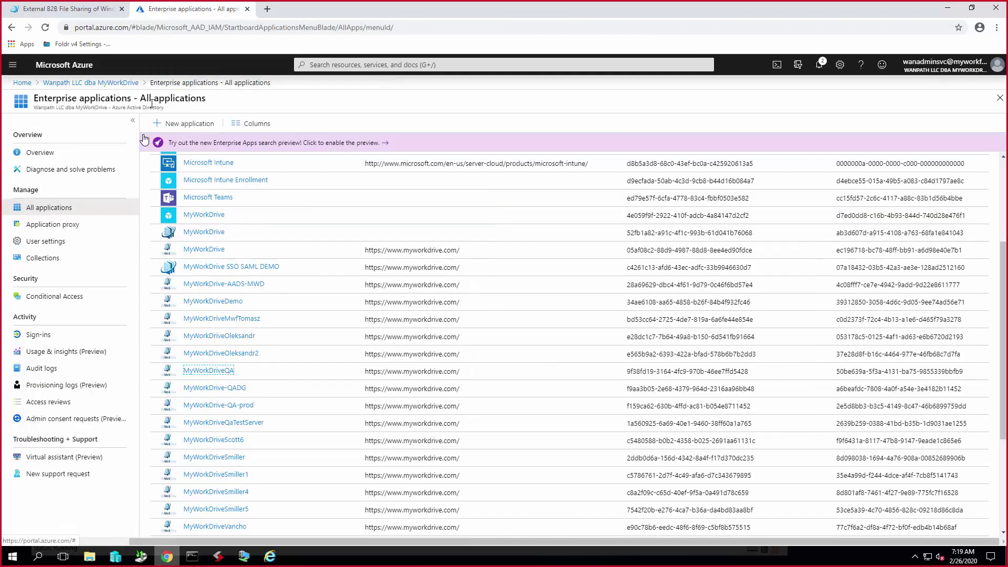
left_click(101, 86)
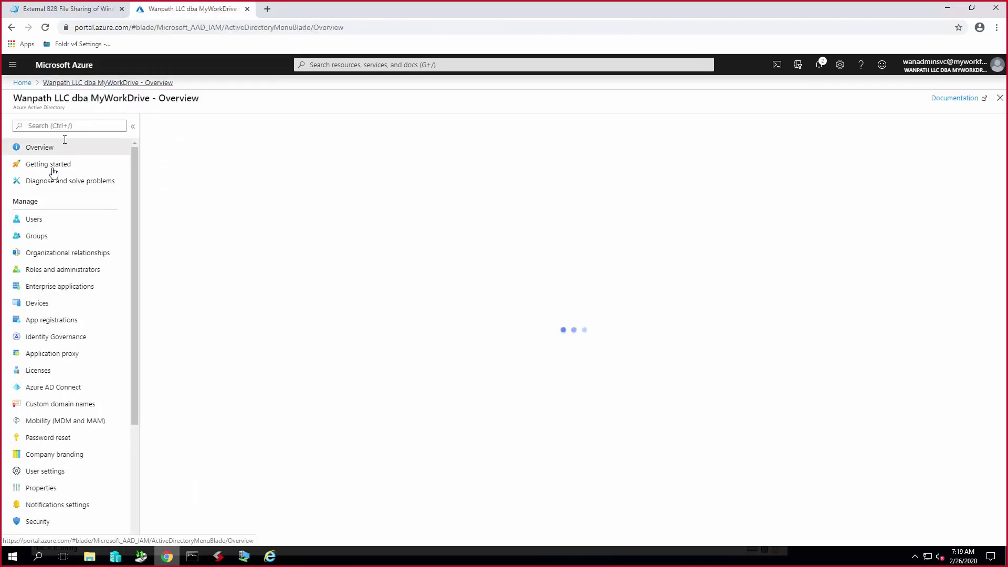
left_click(46, 220)
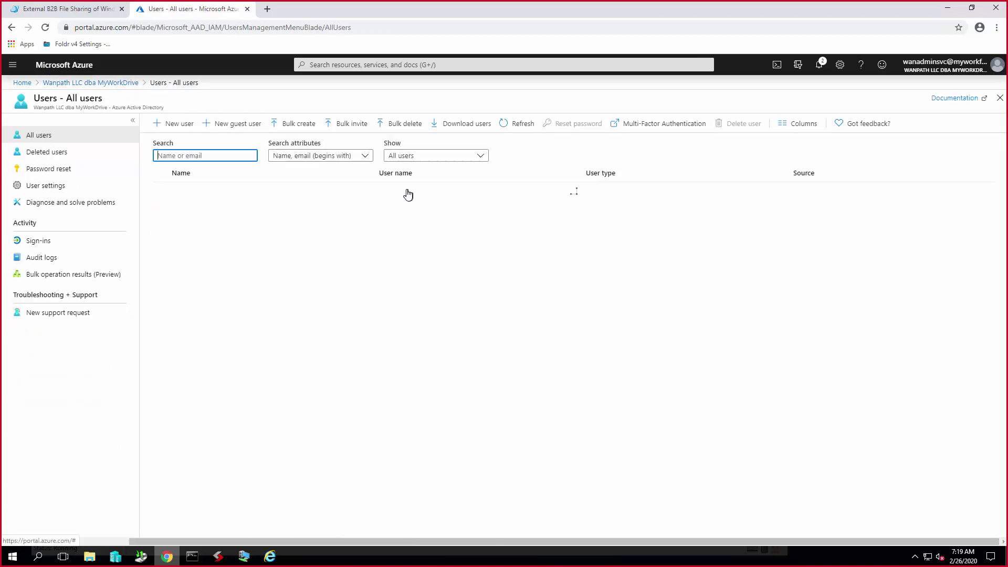
left_click(440, 158)
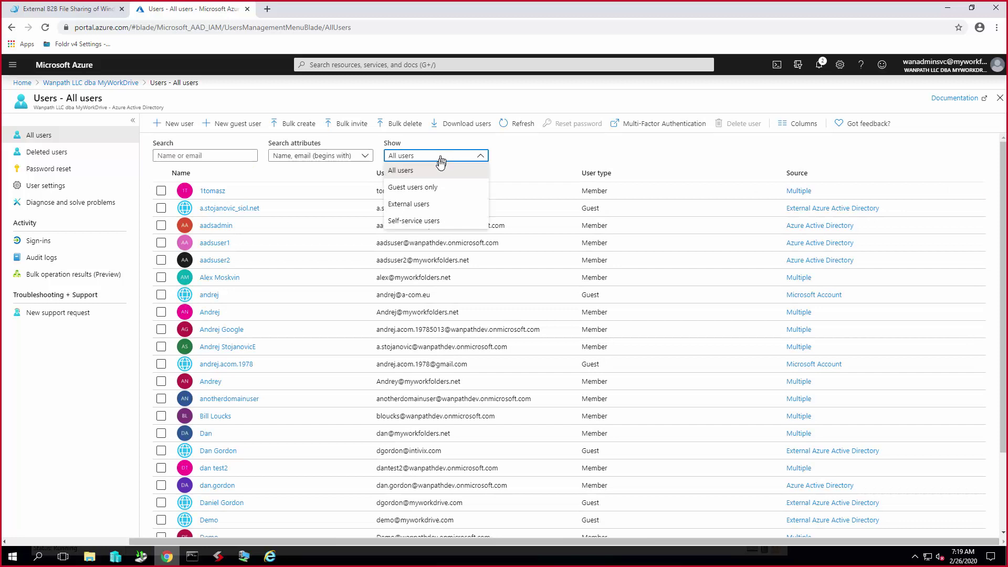
left_click(429, 187)
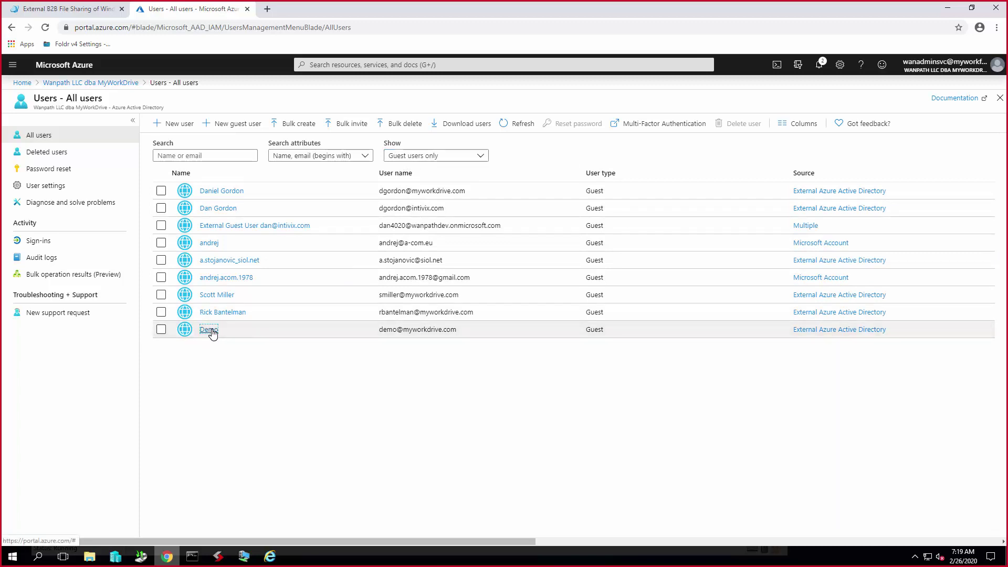
left_click(210, 330)
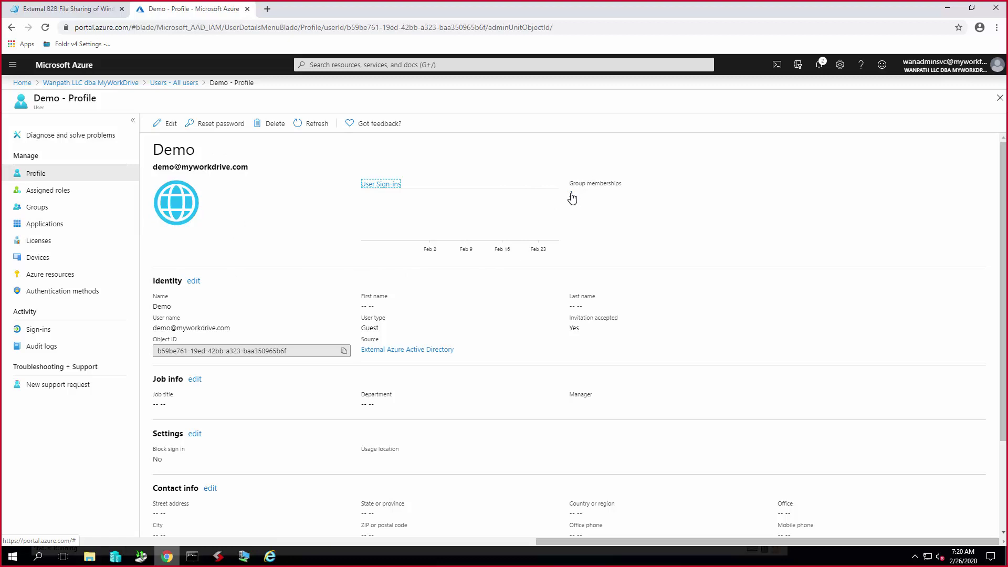
left_click(572, 198)
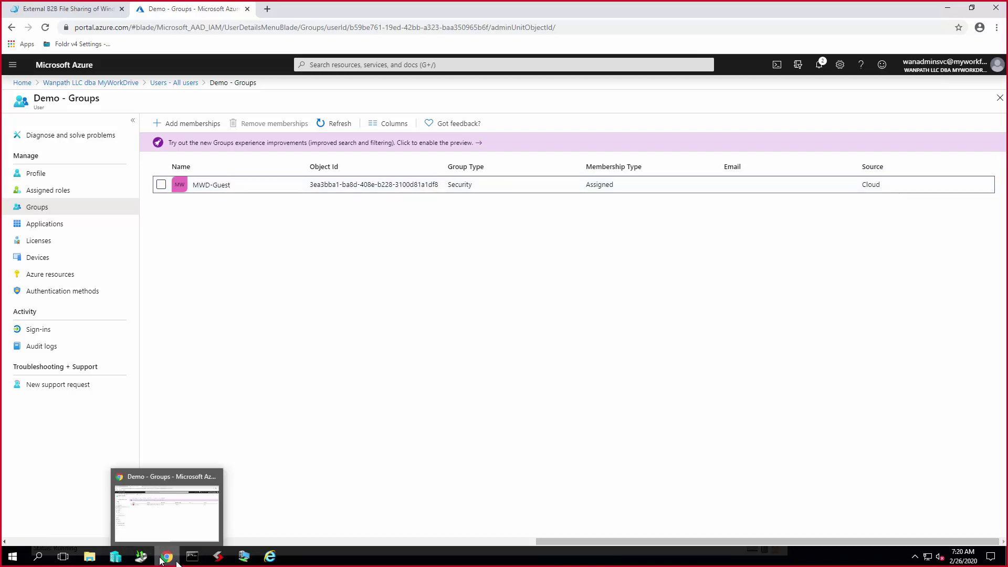
- On the MWF-DC VM, refresh the Domain Guests container to list the new DMyWorkDrive account
mouse_move(242, 556)
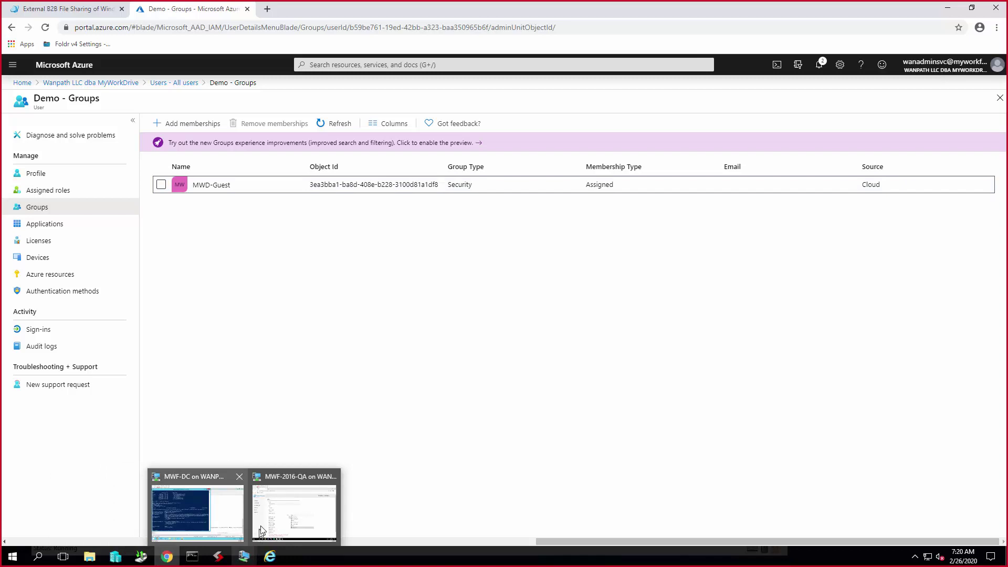
left_click(234, 521)
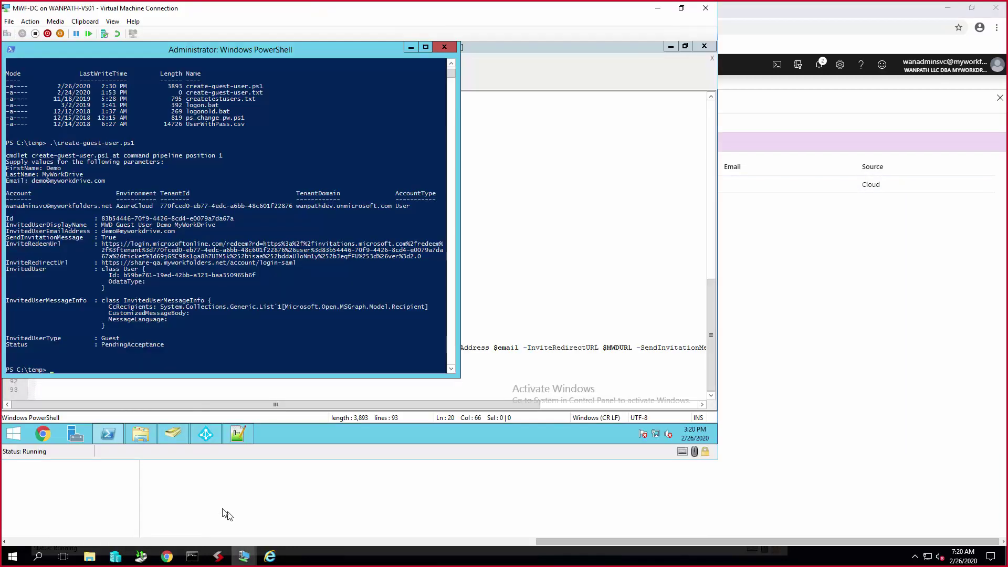
left_click(178, 434)
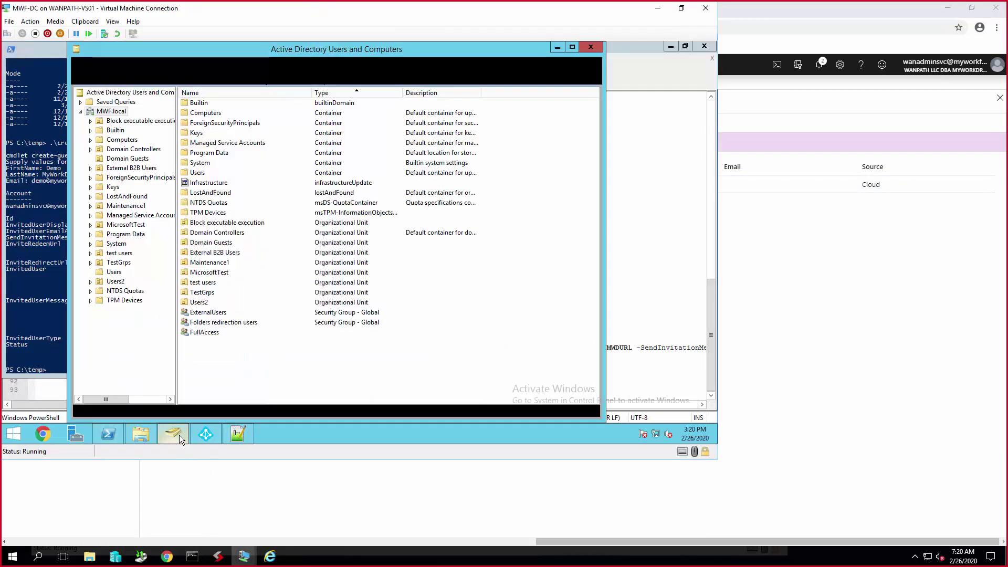
left_click(138, 159)
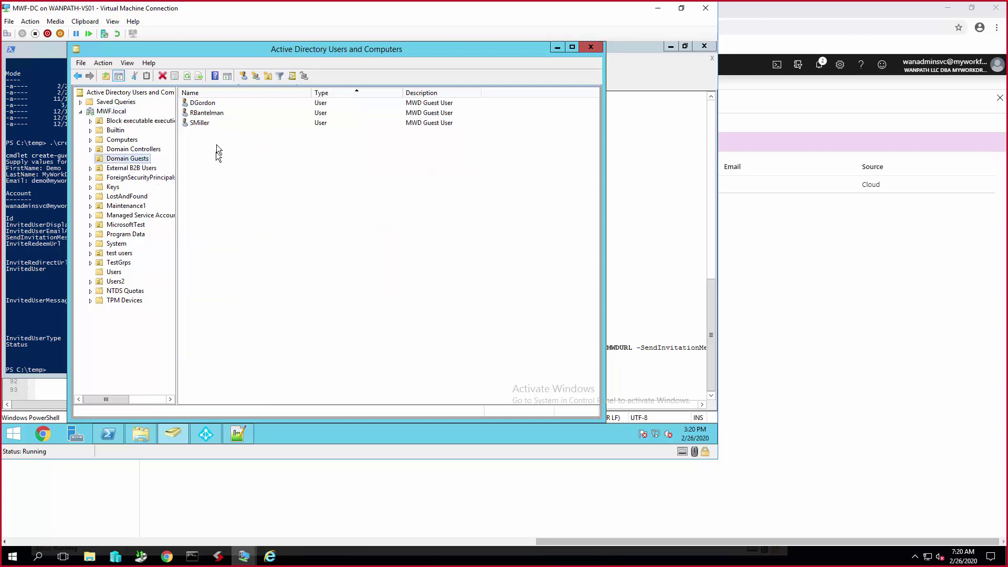
left_click(188, 82)
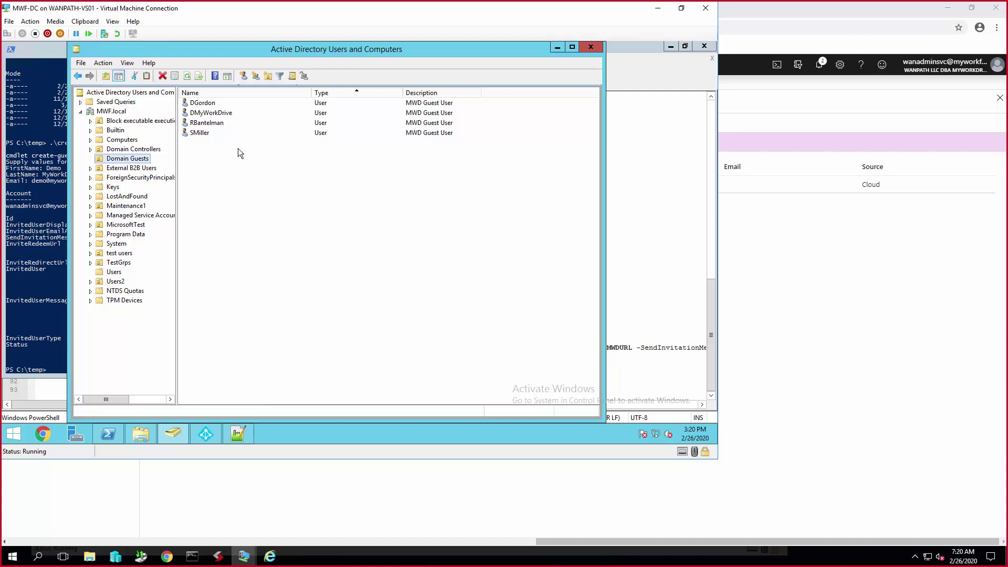
- Inspect the new guest account's properties and Account tab, cancel, and bring up create-guest-user.ps1
double_click(216, 113)
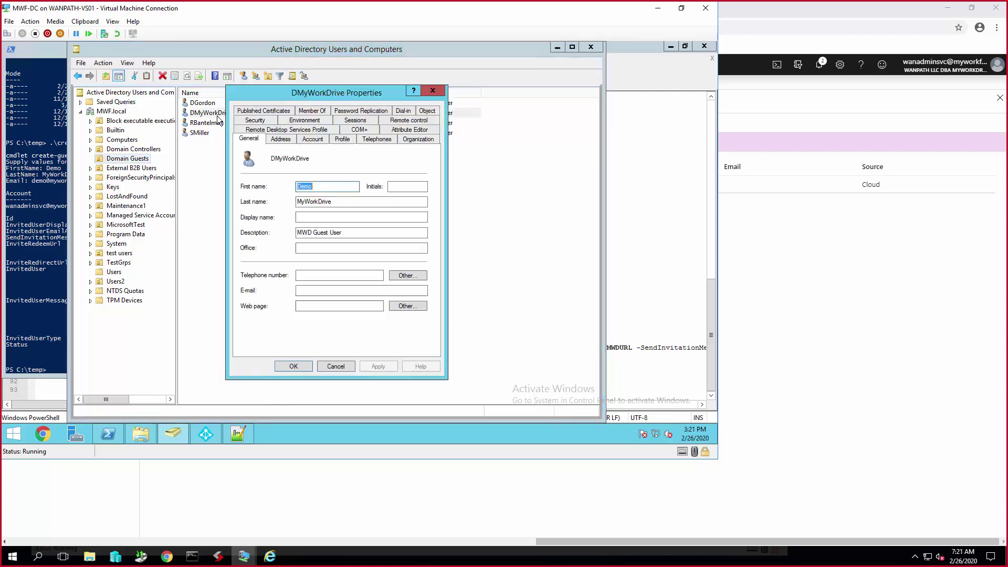
left_click(313, 140)
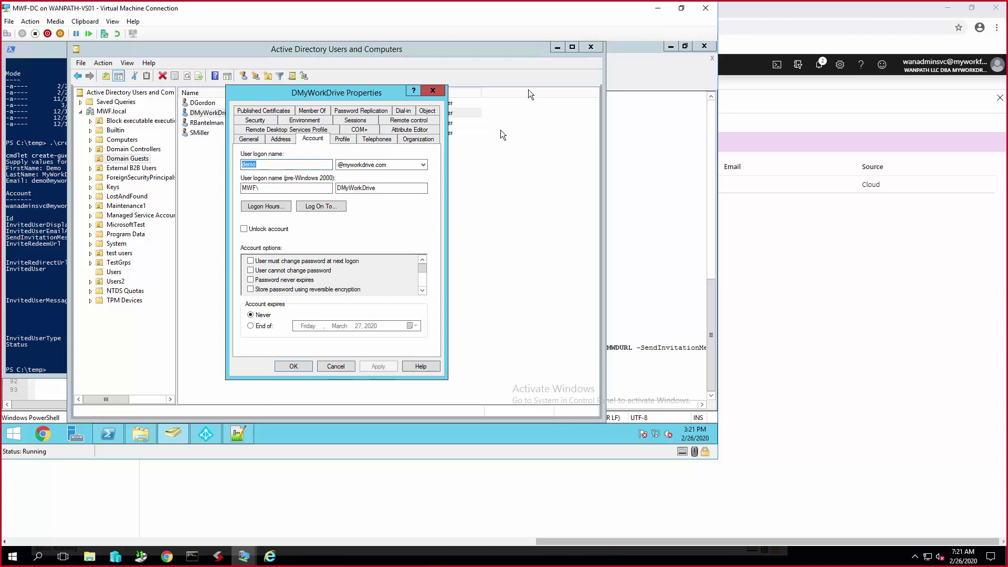
left_click(339, 362)
left_click(640, 256)
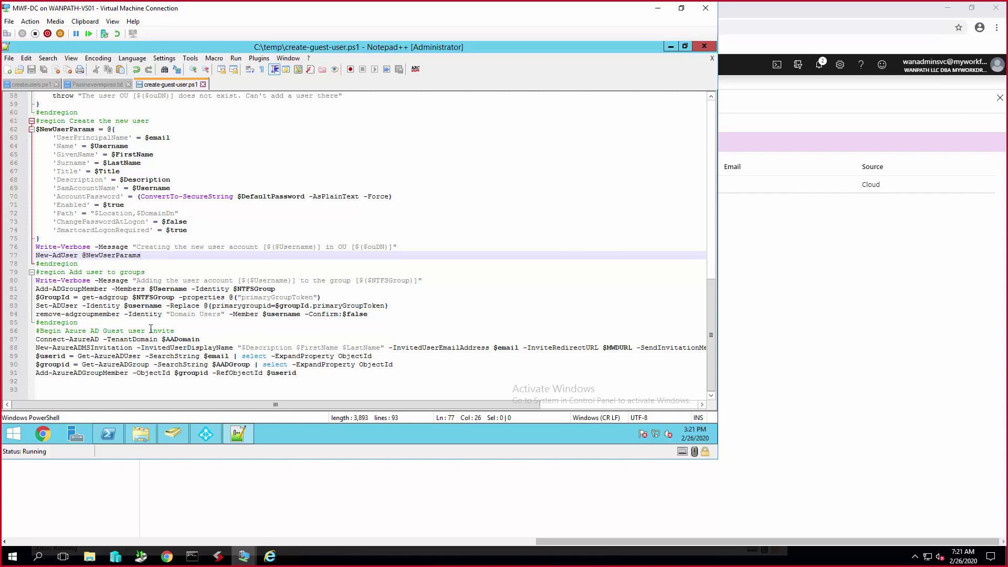
scroll(150, 331, "up", 5)
scroll(150, 329, "up", 12)
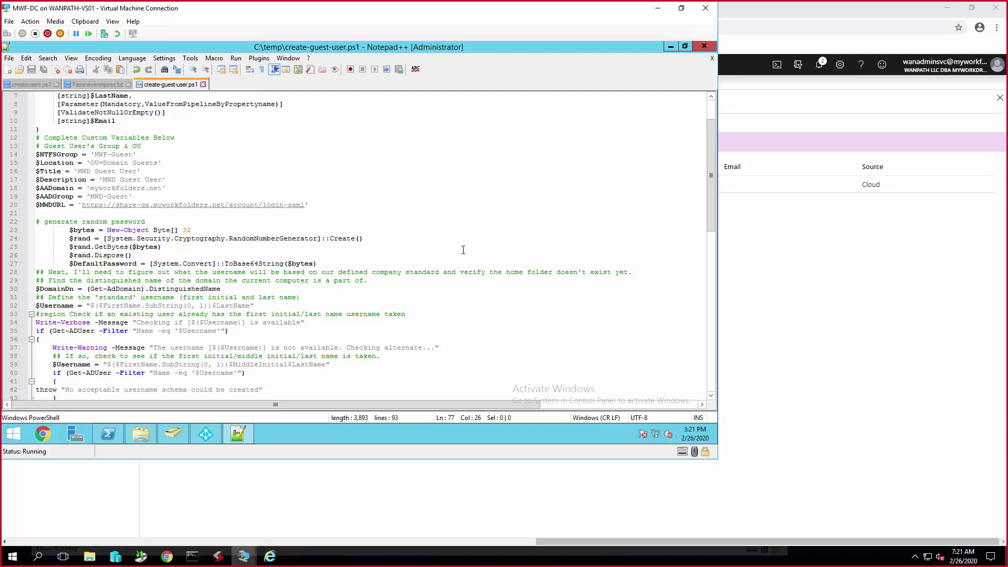
scroll(463, 250, "down", 16)
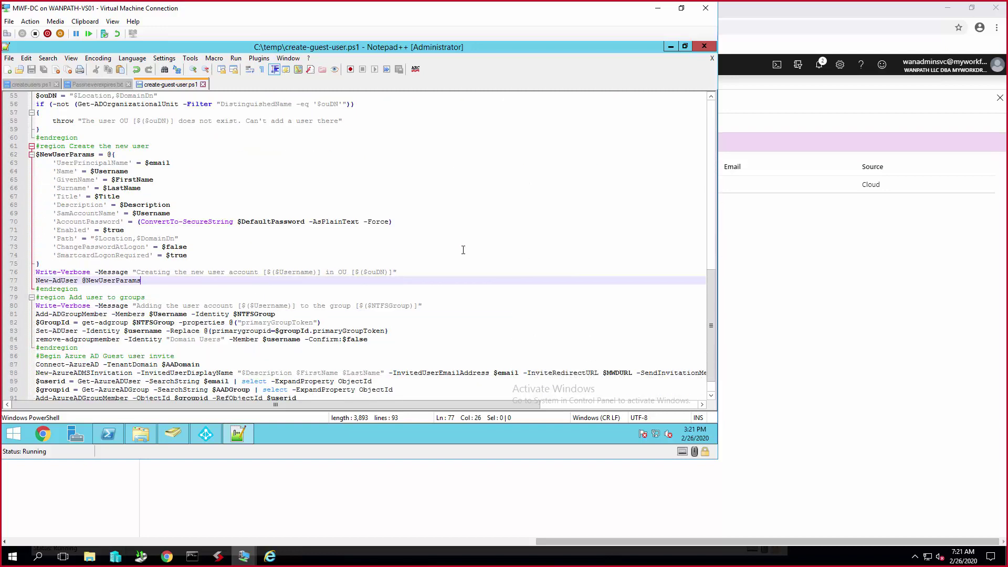
scroll(463, 249, "down", 1)
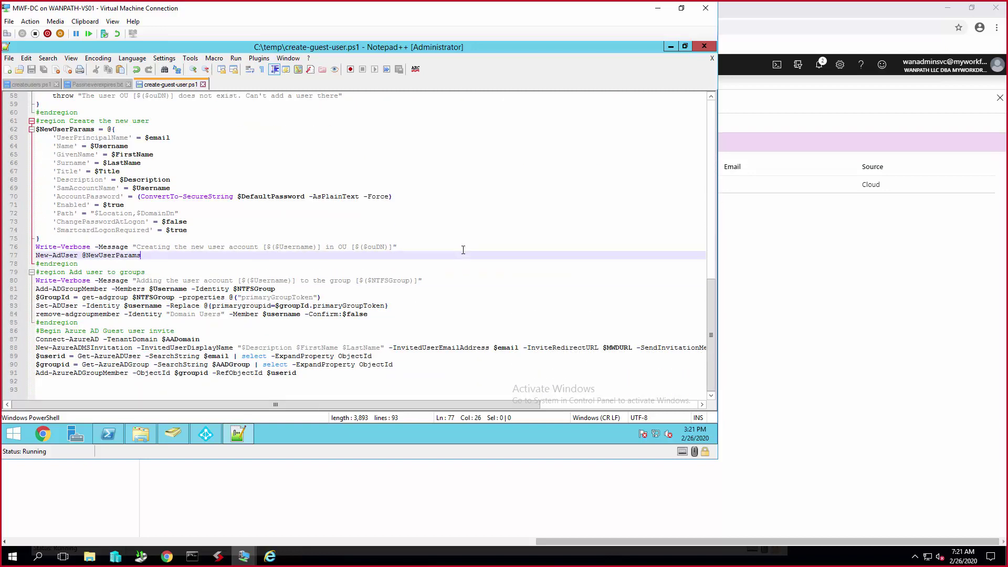